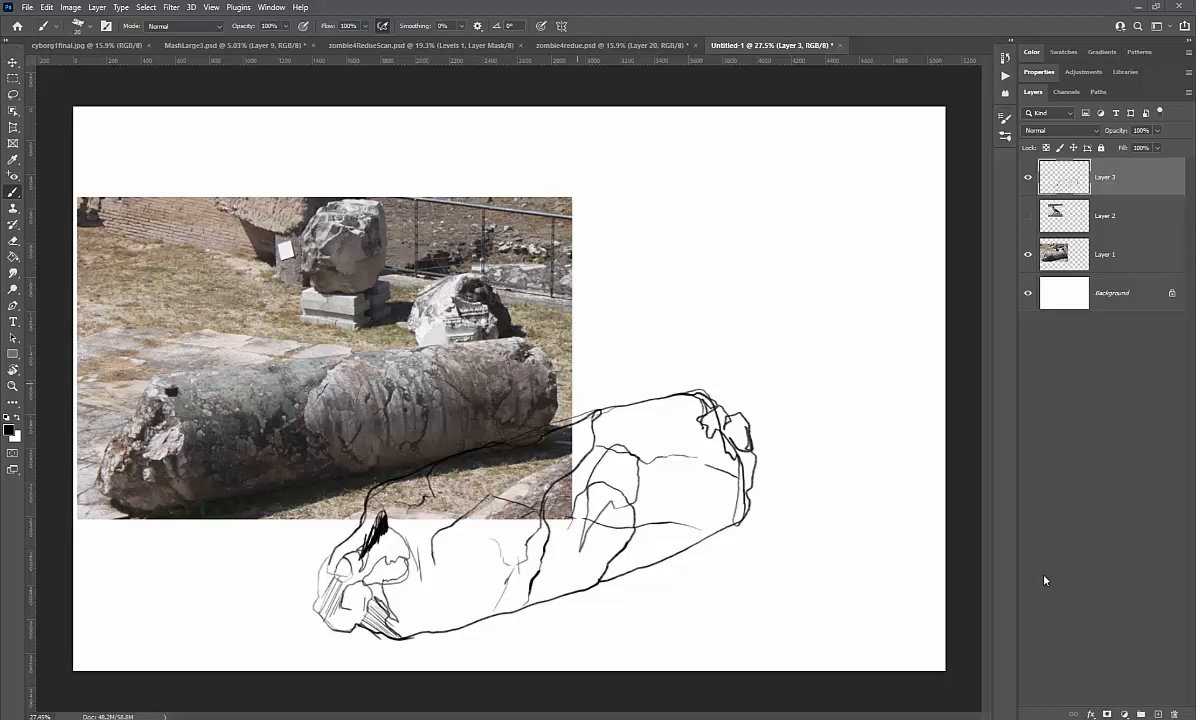
Step: Move the column photo on Layer 1 up into the upper-left corner of the canvas, clear of the sketch
left_click(1110, 253)
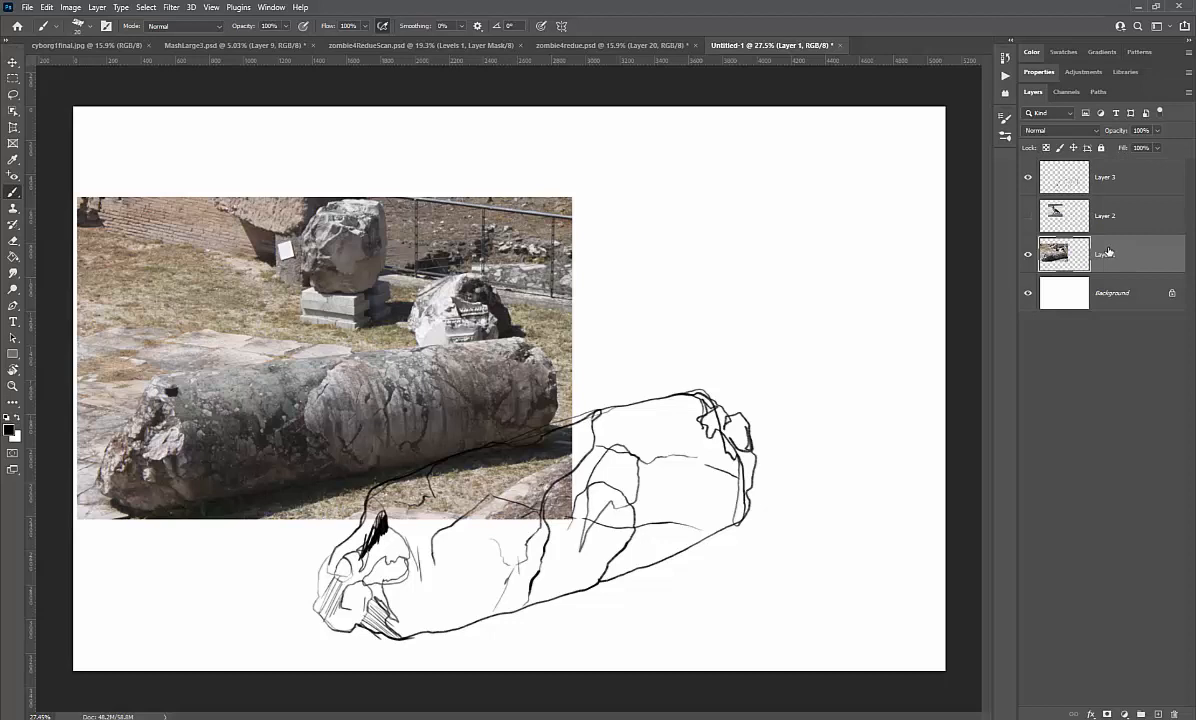
left_click(13, 62)
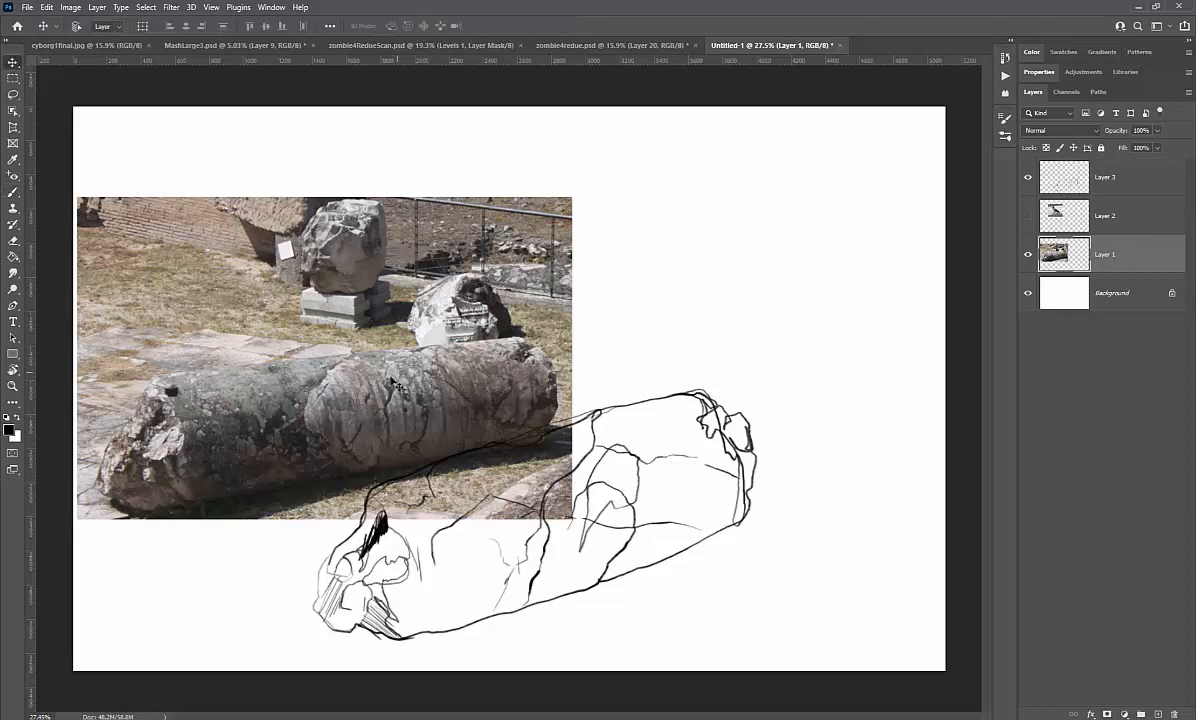
left_click_drag(392, 383, 376, 300)
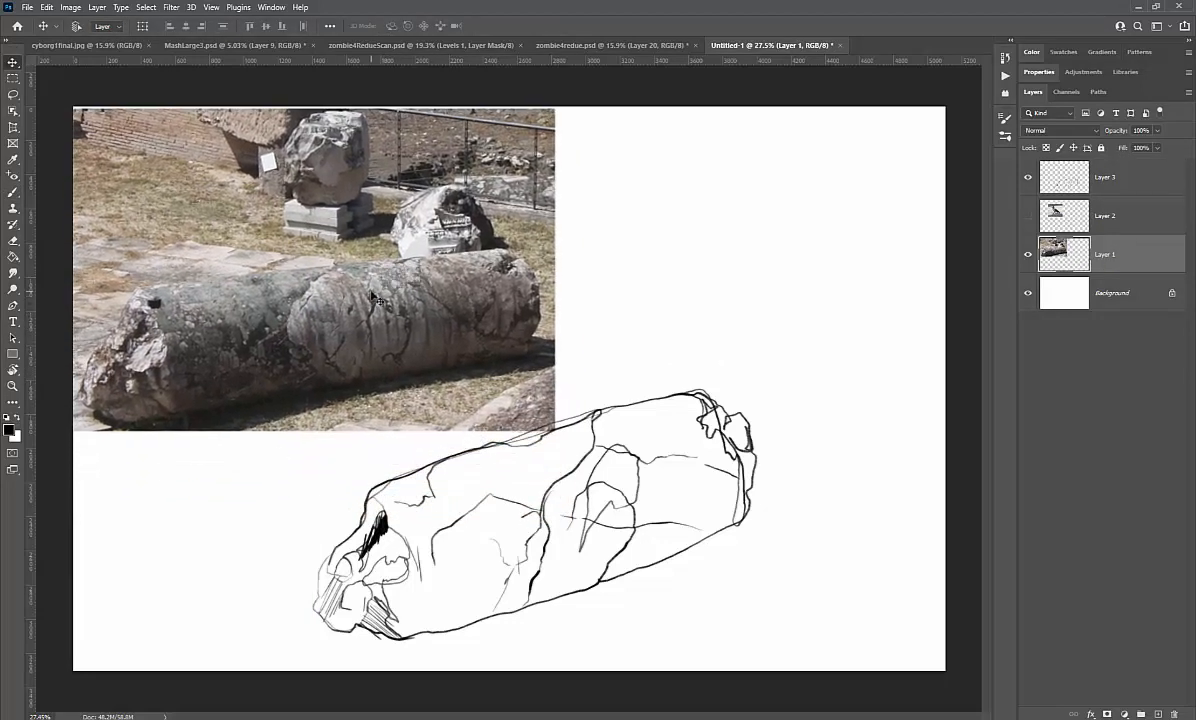
left_click_drag(450, 352, 442, 336)
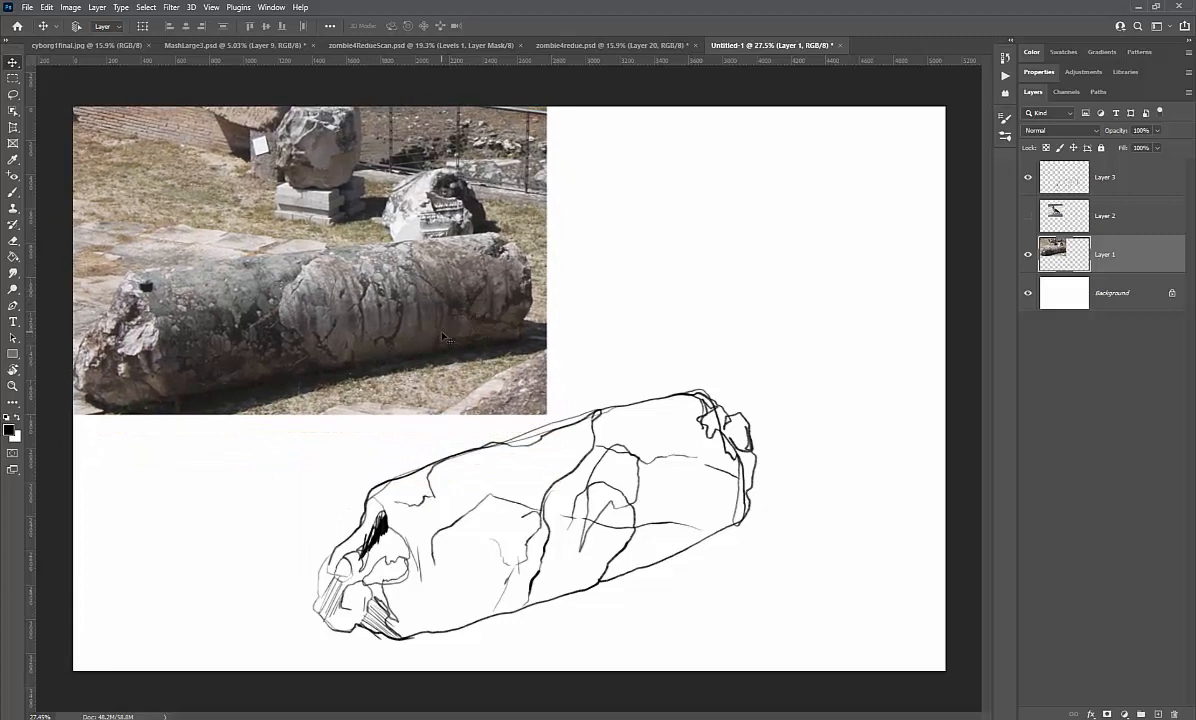
Step: Draw and thicken crack lines on the right half of the column sketch on Layer 3 with the Brush tool
left_click(1115, 182)
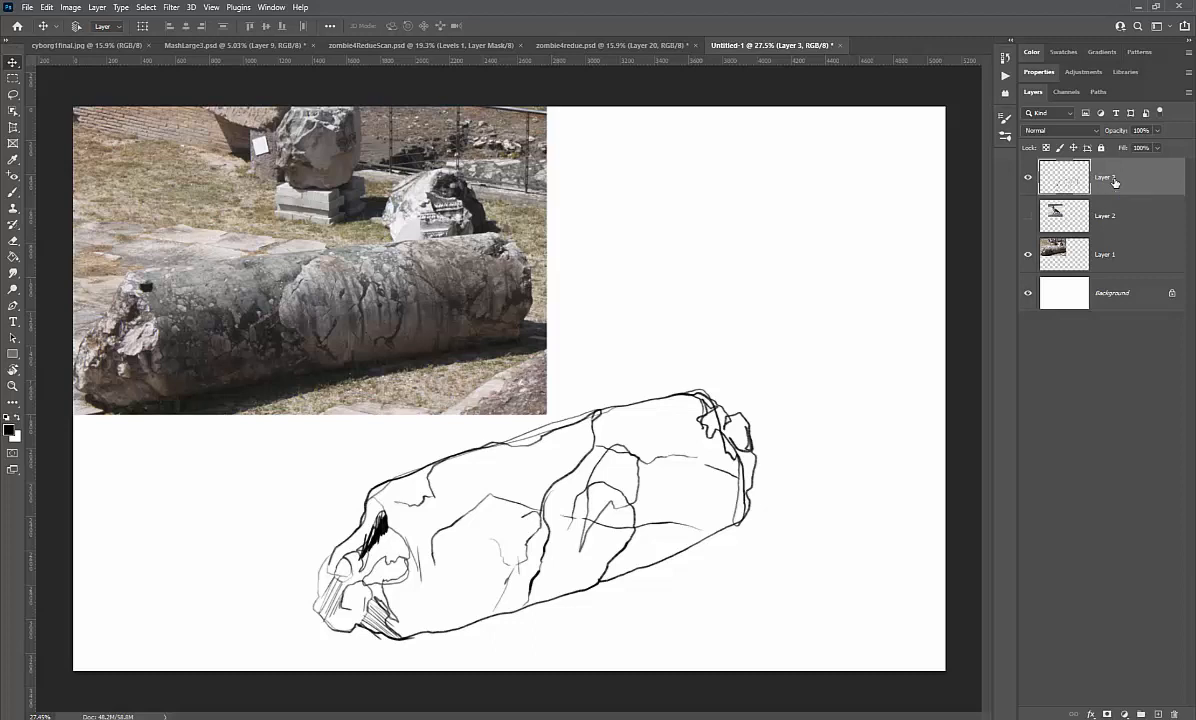
key("b")
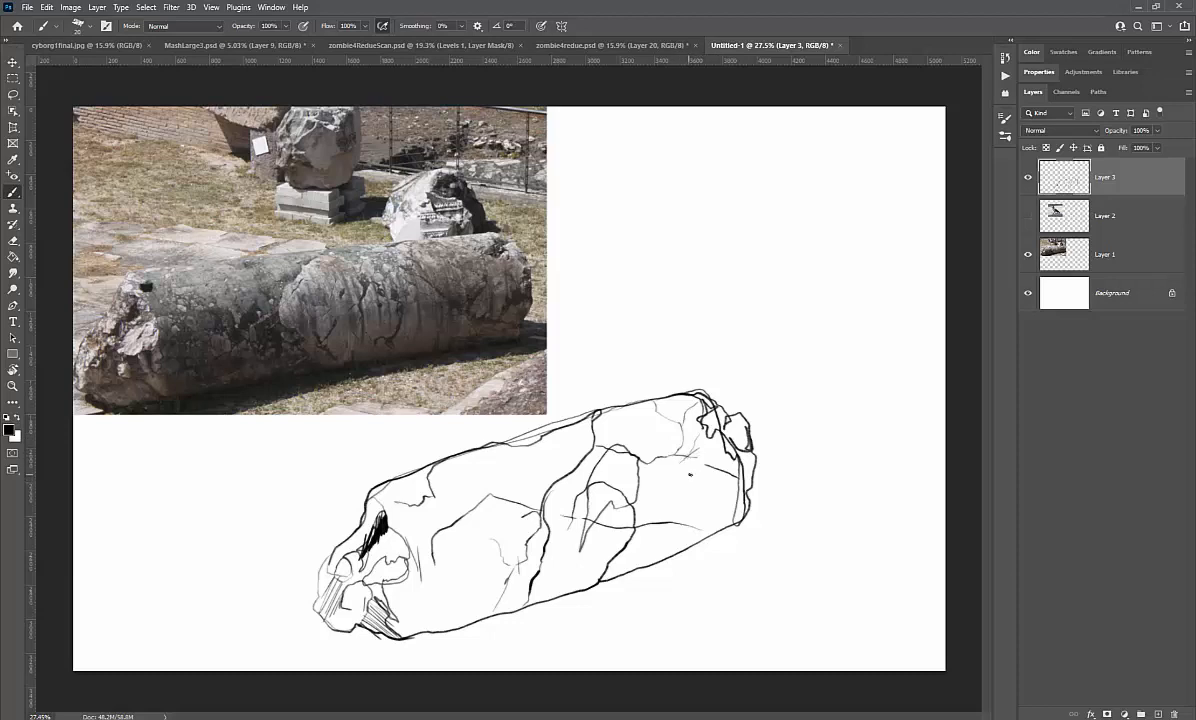
key("bracketright")
left_click_drag(643, 478, 639, 528)
left_click_drag(639, 459, 641, 500)
Step: Enlarge the brush well beyond line thickness and reduce it again to 50 px
key("bracketright")
key("bracketright")
key("bracketright")
key("bracketright")
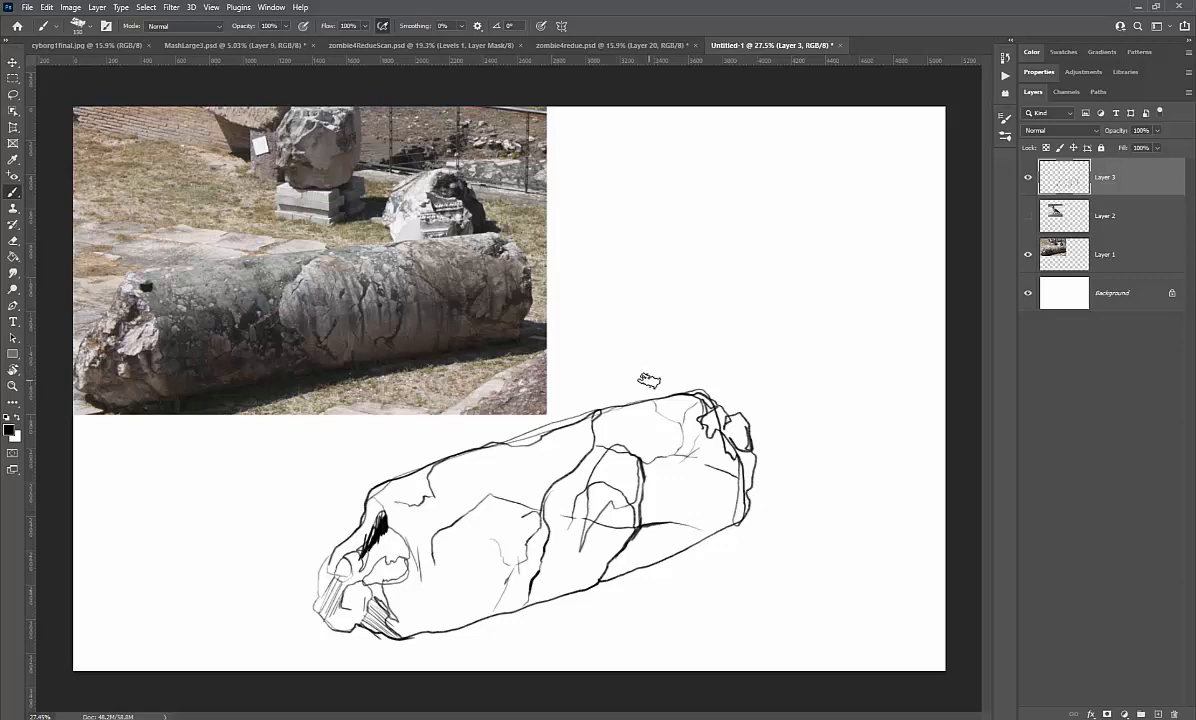
key("bracketleft")
key("bracketleft")
key("bracketleft")
key("bracketleft")
key("bracketleft")
key("bracketleft")
key("bracketleft")
Step: Open the brush settings in an enlarged view and examine the brush's Shape Dynamics and Transfer options
key("e")
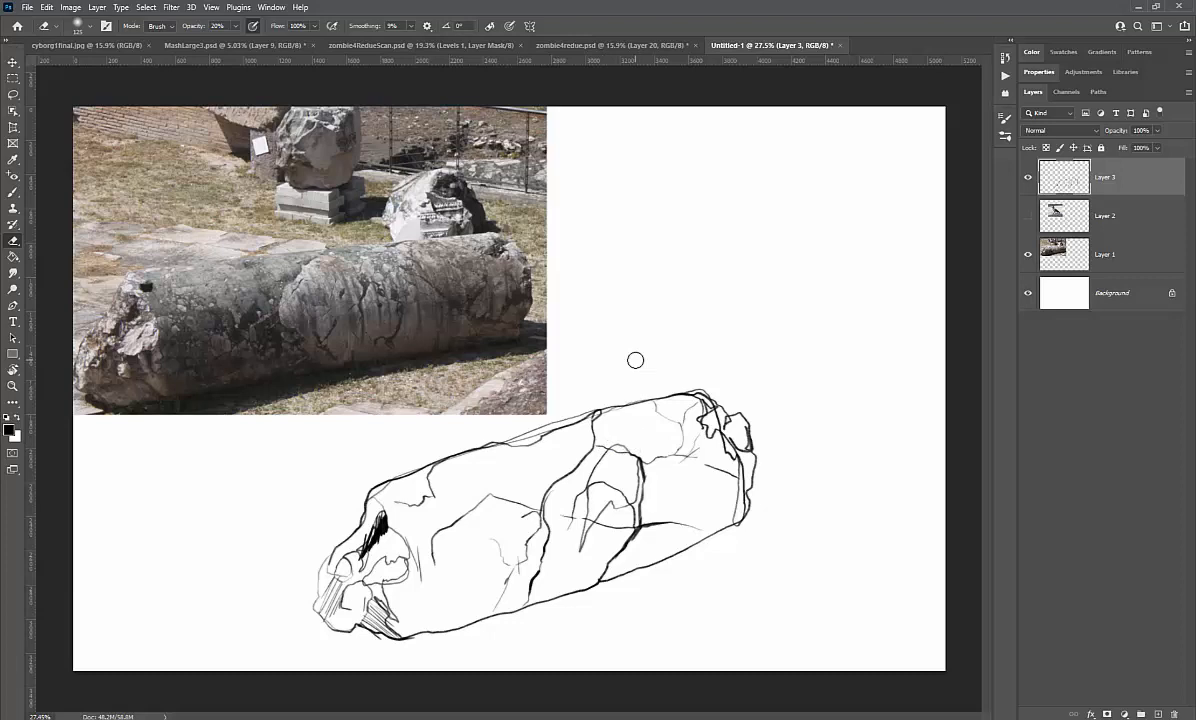
left_click(1004, 116)
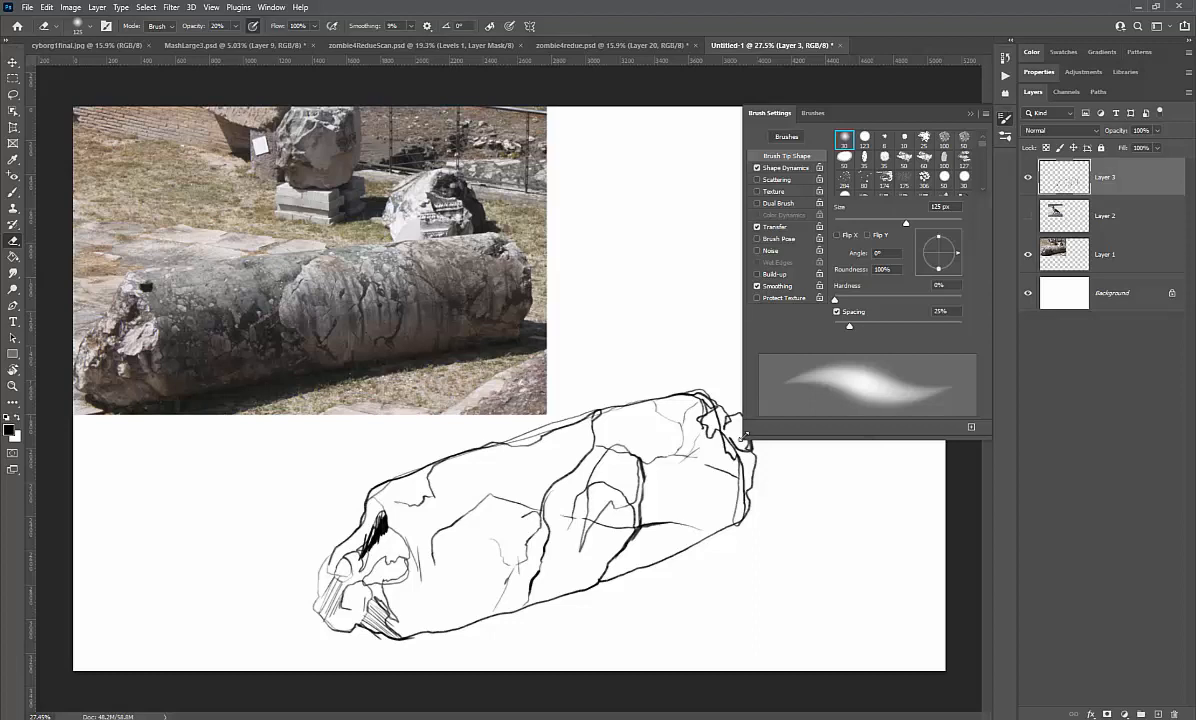
left_click_drag(743, 437, 689, 491)
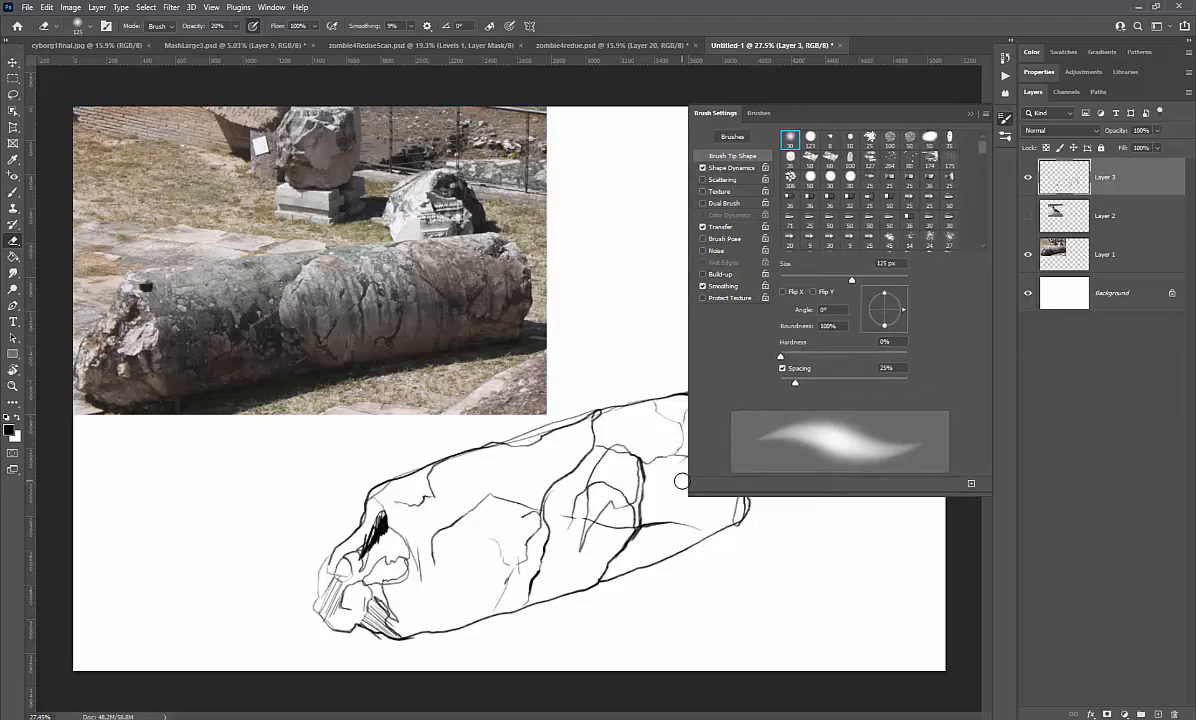
key("b")
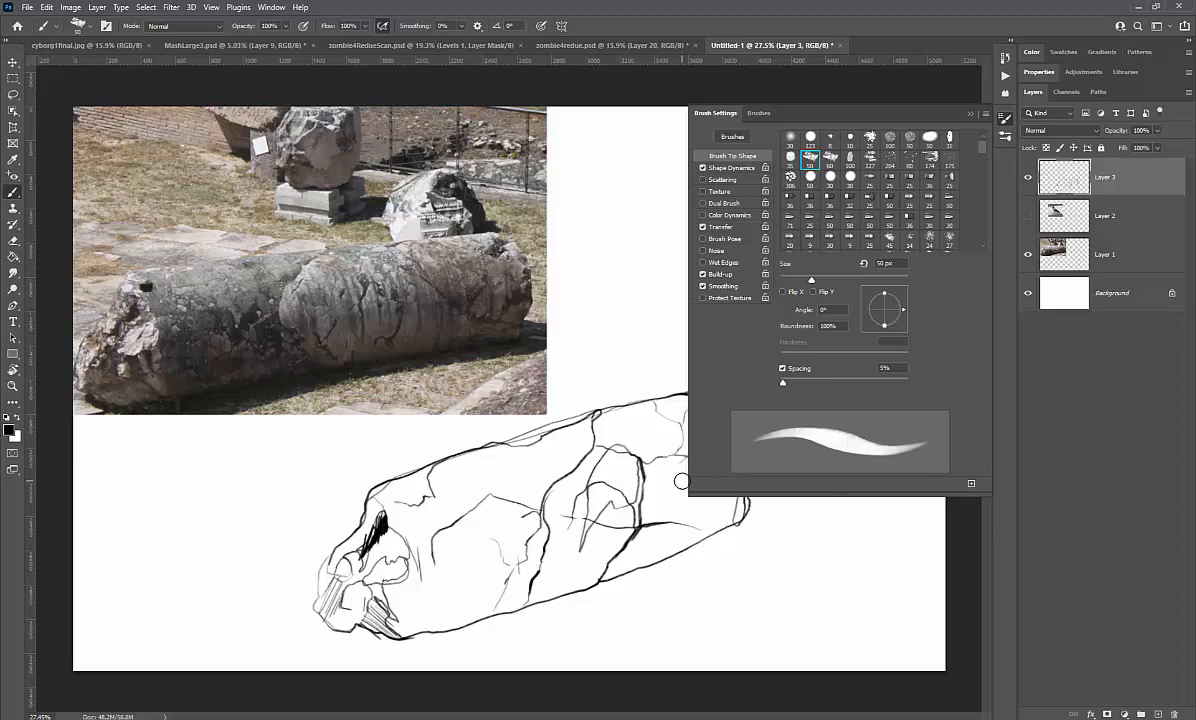
left_click(731, 167)
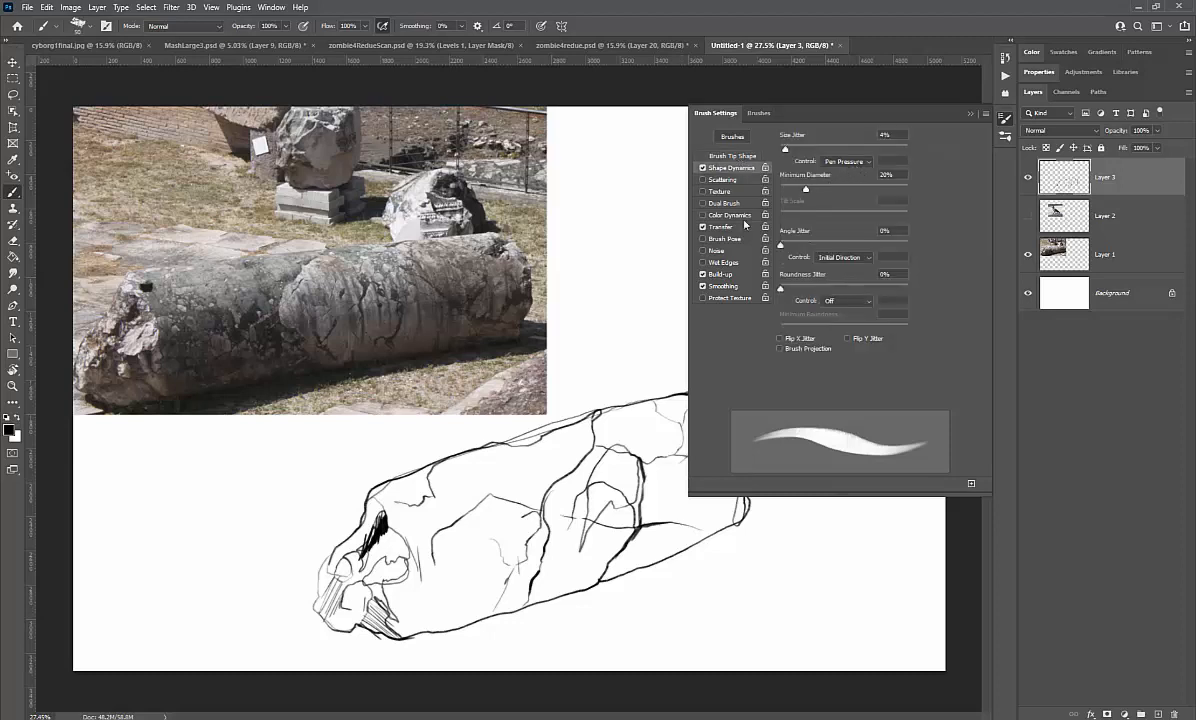
left_click(716, 227)
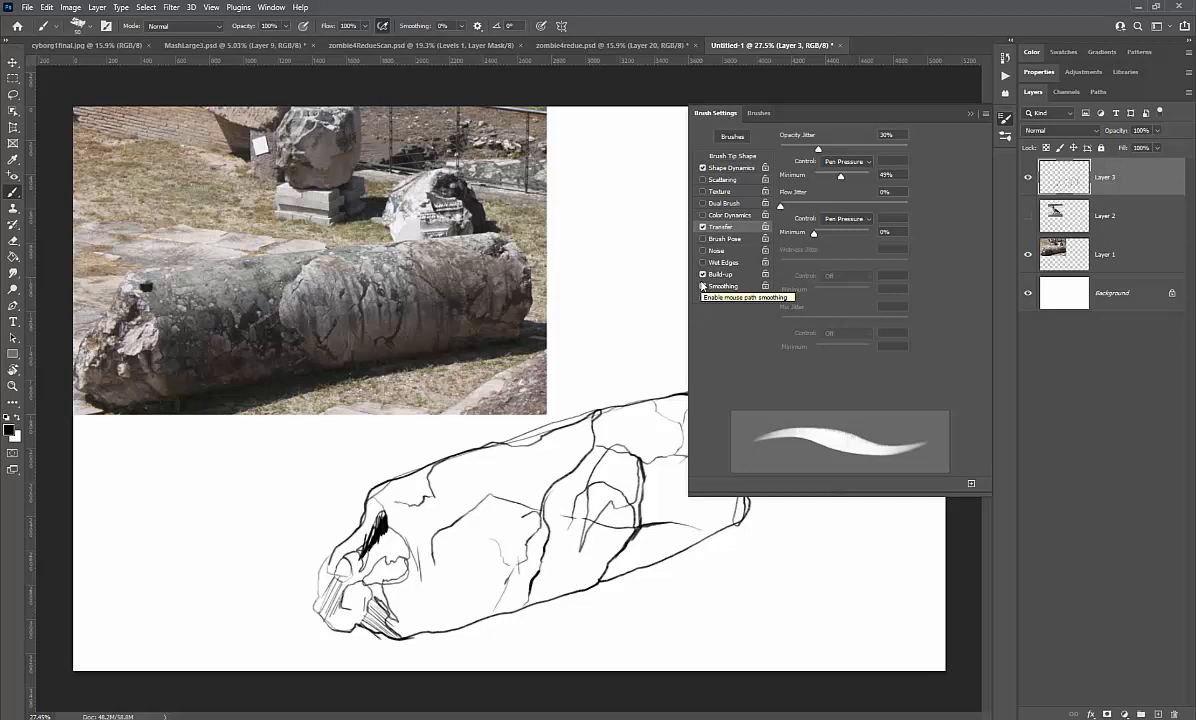
Step: Turn off Transfer for the brush and draw test strokes on the blank canvas beside the photo
left_click(703, 227)
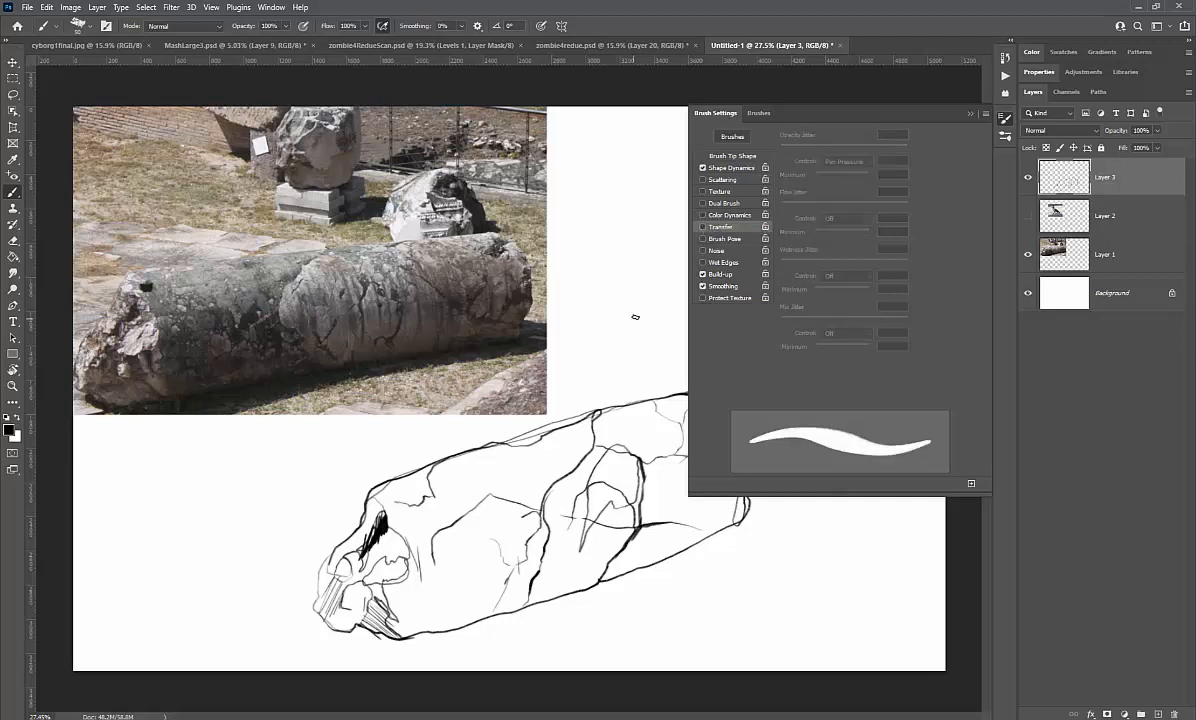
mouse_move(640, 322)
left_mouse_down()
mouse_move(587, 355)
mouse_move(635, 356)
mouse_move(633, 379)
mouse_move(649, 373)
mouse_move(660, 344)
mouse_move(644, 271)
mouse_move(593, 288)
left_mouse_up()
left_click(581, 299)
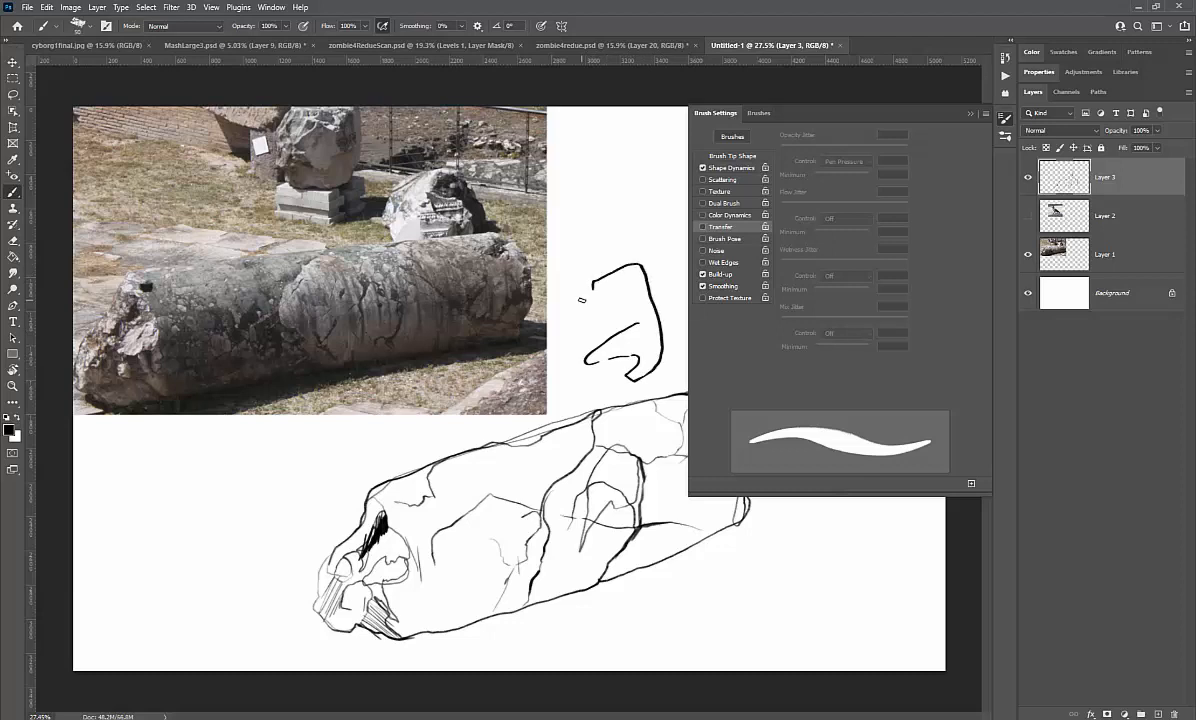
Step: Turn Transfer back on, try a few strokes beside the photo, and undo all the test strokes
left_click(703, 227)
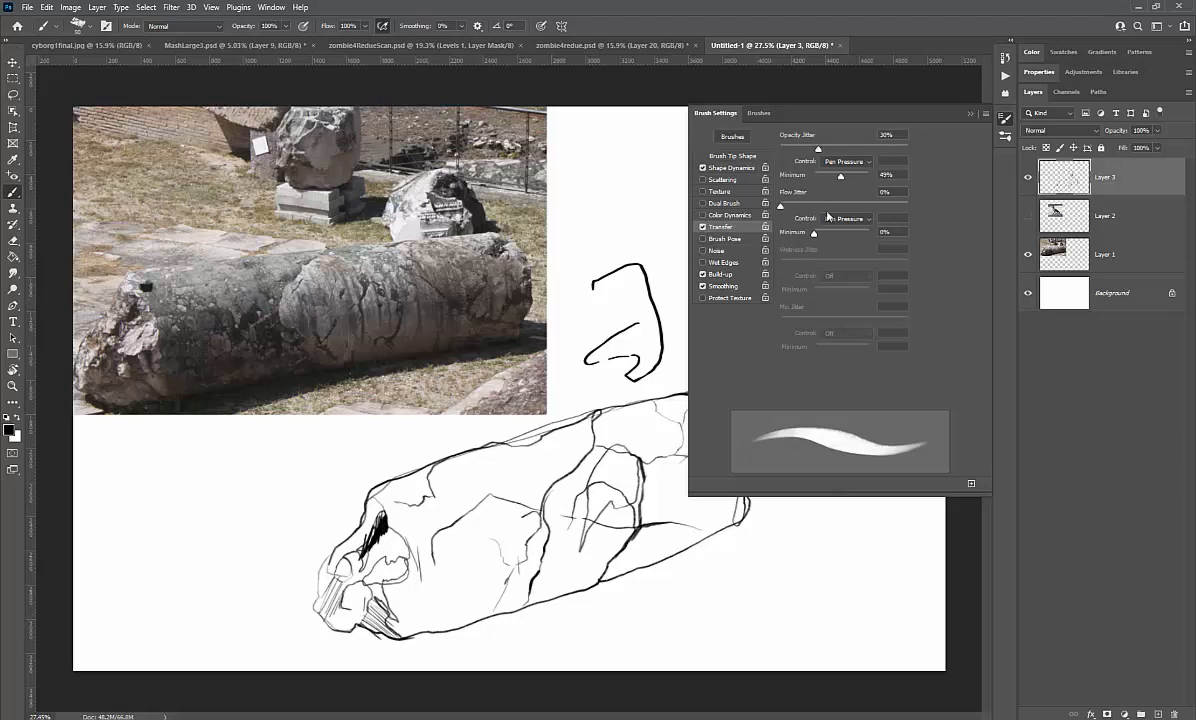
mouse_move(633, 224)
left_mouse_down()
mouse_move(598, 236)
mouse_move(645, 240)
mouse_move(636, 222)
left_mouse_up()
left_click_drag(589, 264, 585, 282)
key("ctrl+z")
key("ctrl+z")
key("ctrl+z")
key("ctrl+z")
key("ctrl+z")
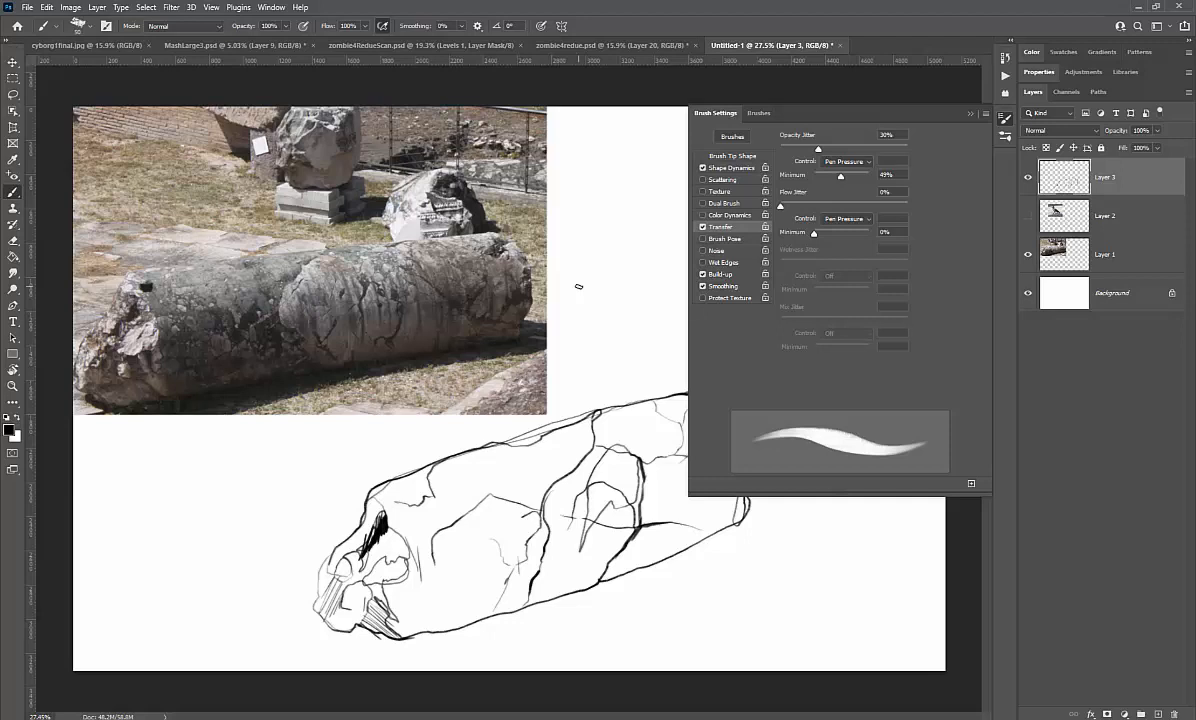
Step: Browse the brush tip shapes and adjust the current tip's size to 45 px
left_click(755, 158)
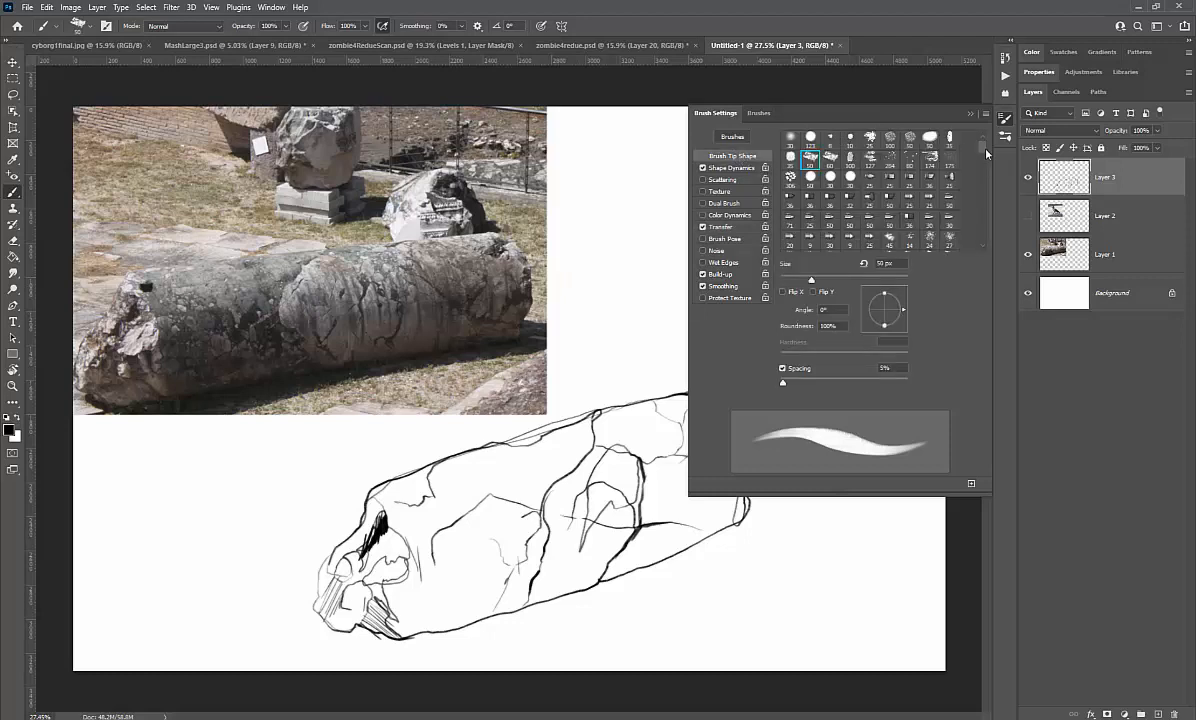
mouse_move(981, 146)
left_mouse_down()
mouse_move(976, 197)
mouse_move(969, 131)
left_mouse_up()
left_click_drag(811, 279, 802, 281)
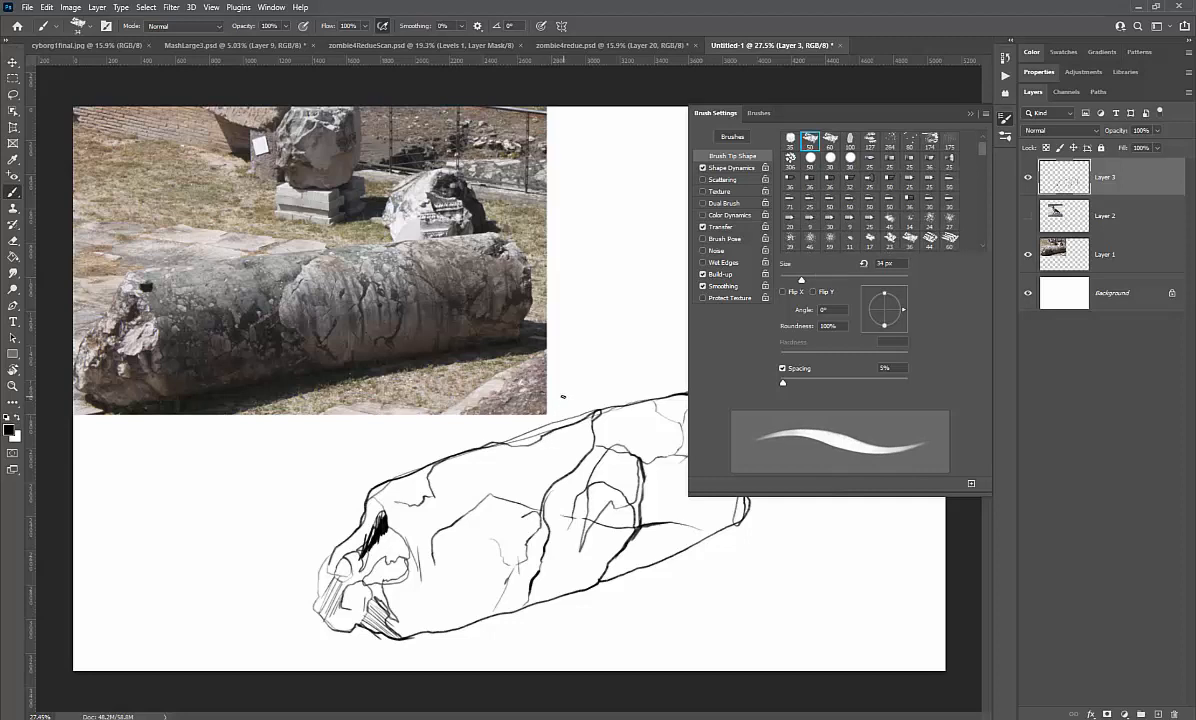
key("bracketright")
key("bracketright")
key("bracketright")
key("bracketright")
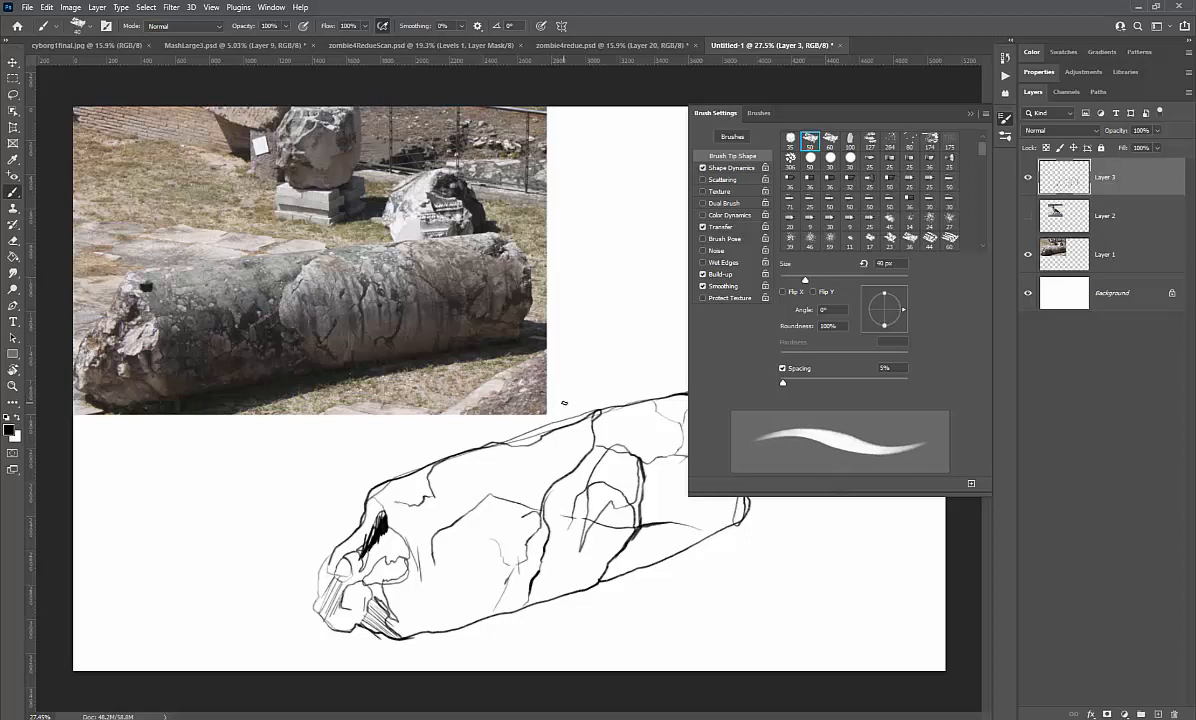
key("bracketleft")
key("bracketleft")
key("bracketleft")
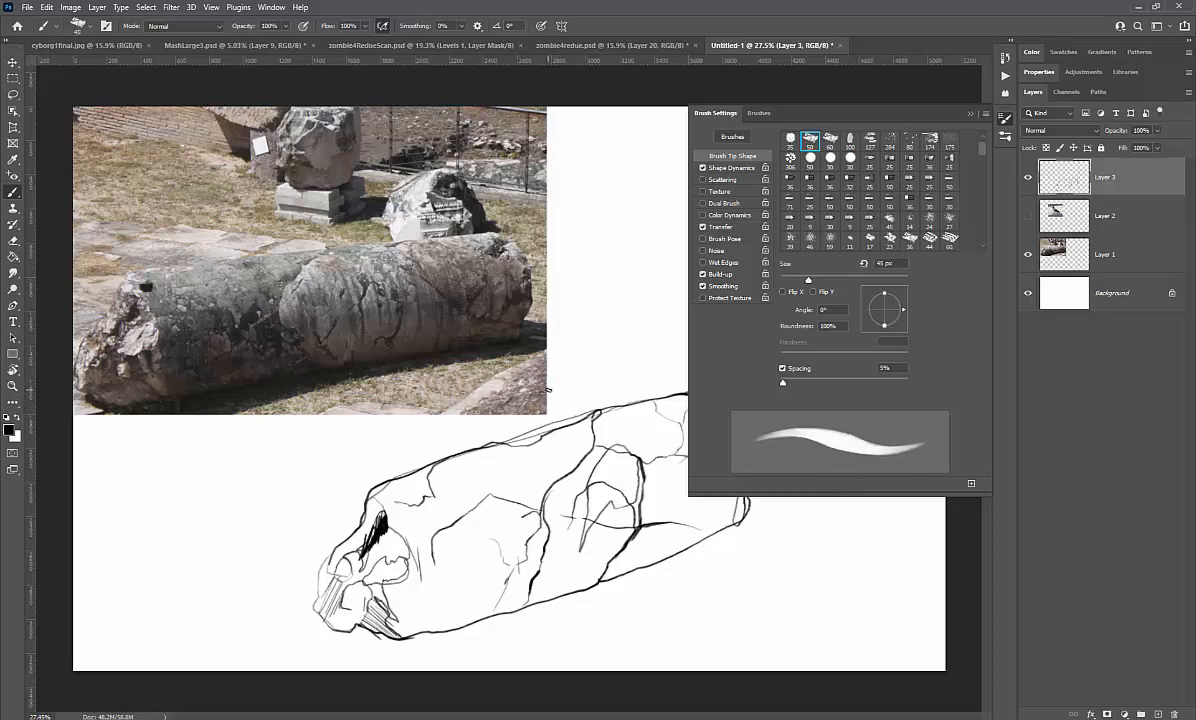
Step: Set the brush spacing to 157% and paint test strokes beside the photo, enlarging the tip to 250 px
left_click_drag(783, 382, 863, 388)
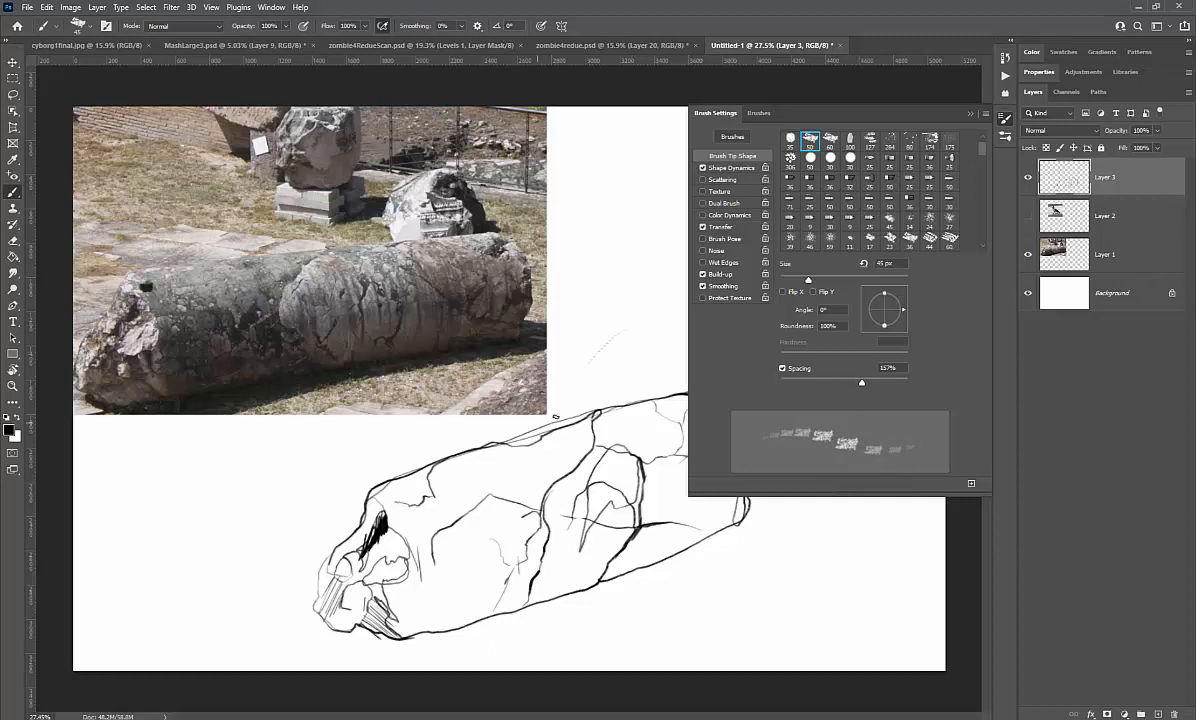
left_click_drag(641, 350, 598, 384)
key("bracketright")
key("bracketright")
key("bracketright")
key("bracketright")
key("bracketright")
key("bracketright")
key("bracketright")
key("bracketright")
key("bracketright")
key("bracketright")
key("bracketright")
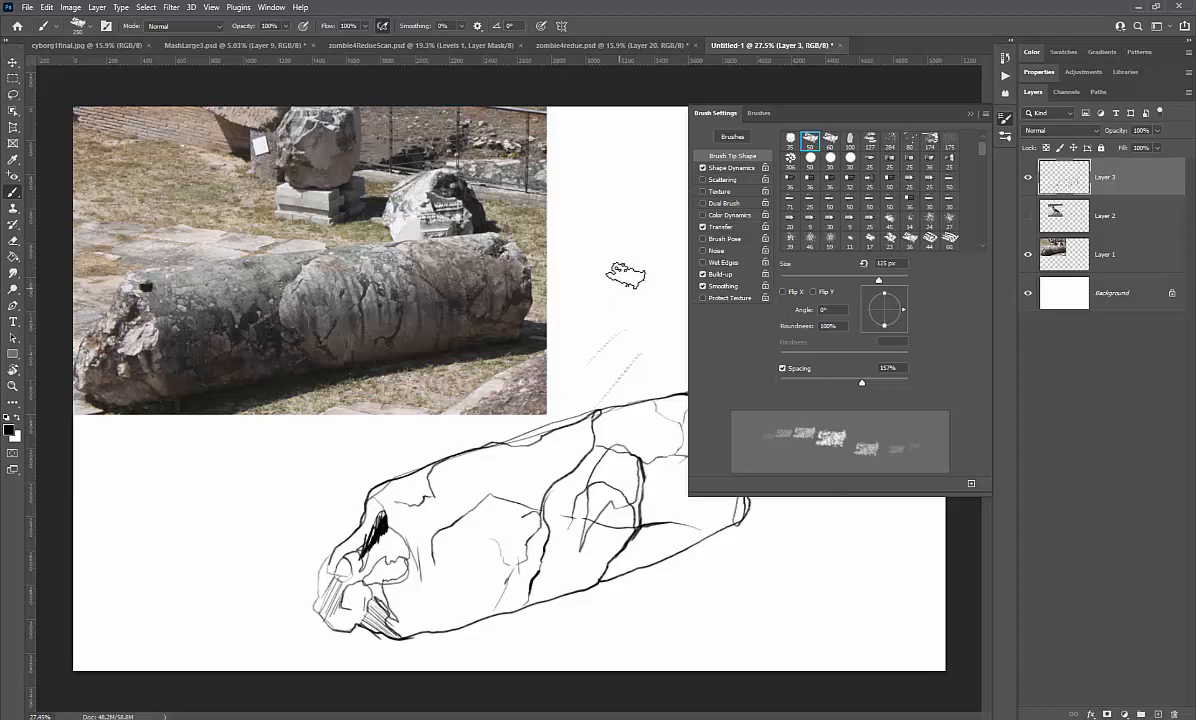
left_click_drag(630, 267, 563, 350)
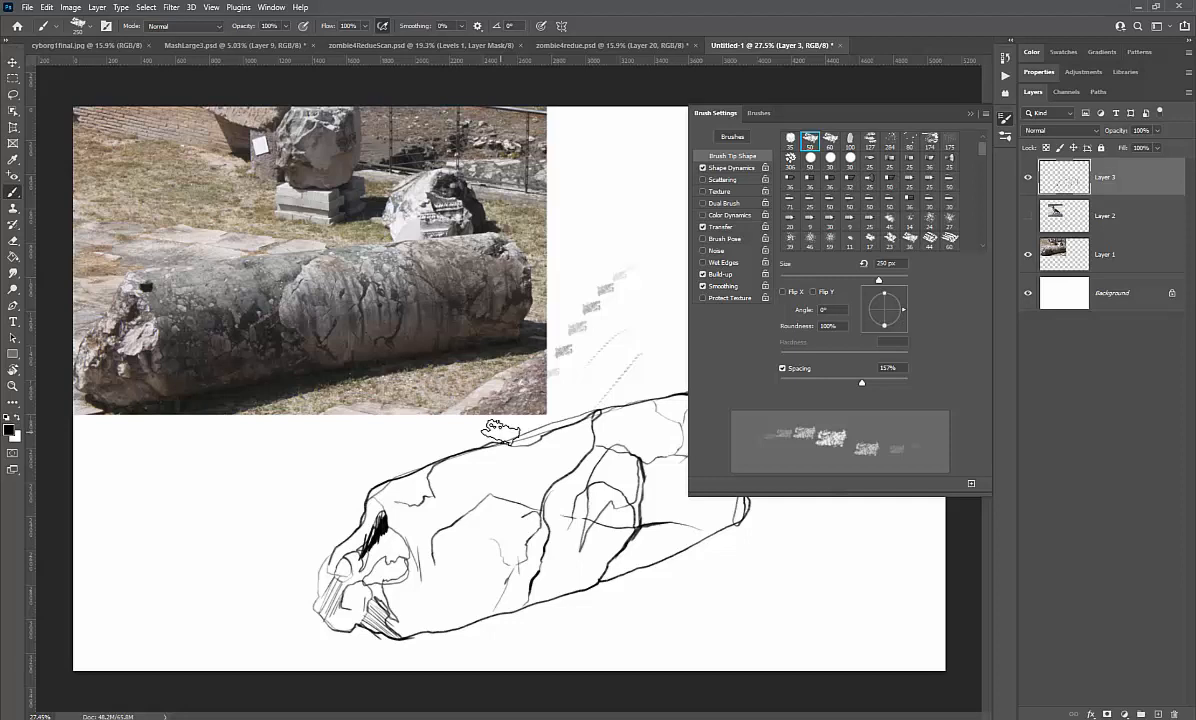
Step: Undo the widely spaced test strokes and set the brush spacing to 7%
key("ctrl+z")
key("ctrl+z")
key("ctrl+z")
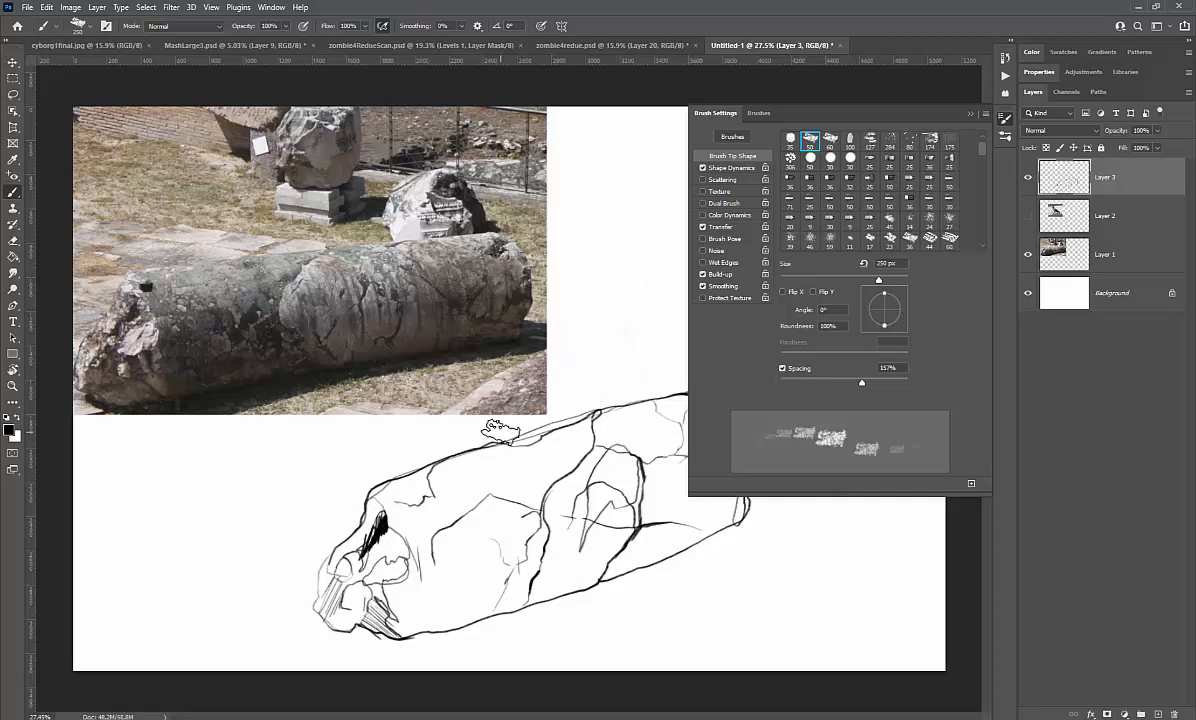
left_click_drag(861, 383, 784, 383)
Step: Draw a zigzag test stroke just above the column sketch while reducing the brush to 50 px
key("bracketleft")
key("bracketleft")
key("bracketleft")
key("bracketleft")
key("bracketleft")
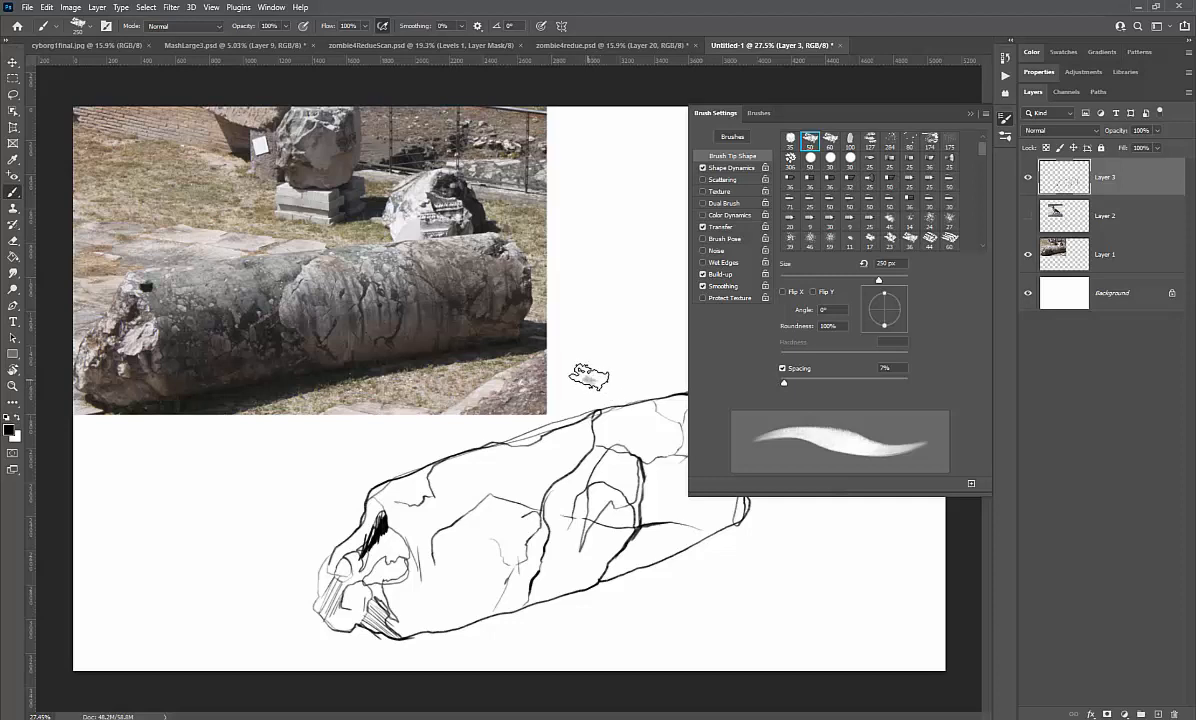
key("bracketleft")
key("bracketleft")
key("bracketleft")
mouse_move(601, 379)
left_mouse_down()
mouse_move(628, 363)
mouse_move(660, 394)
left_mouse_up()
key("bracketleft")
key("bracketleft")
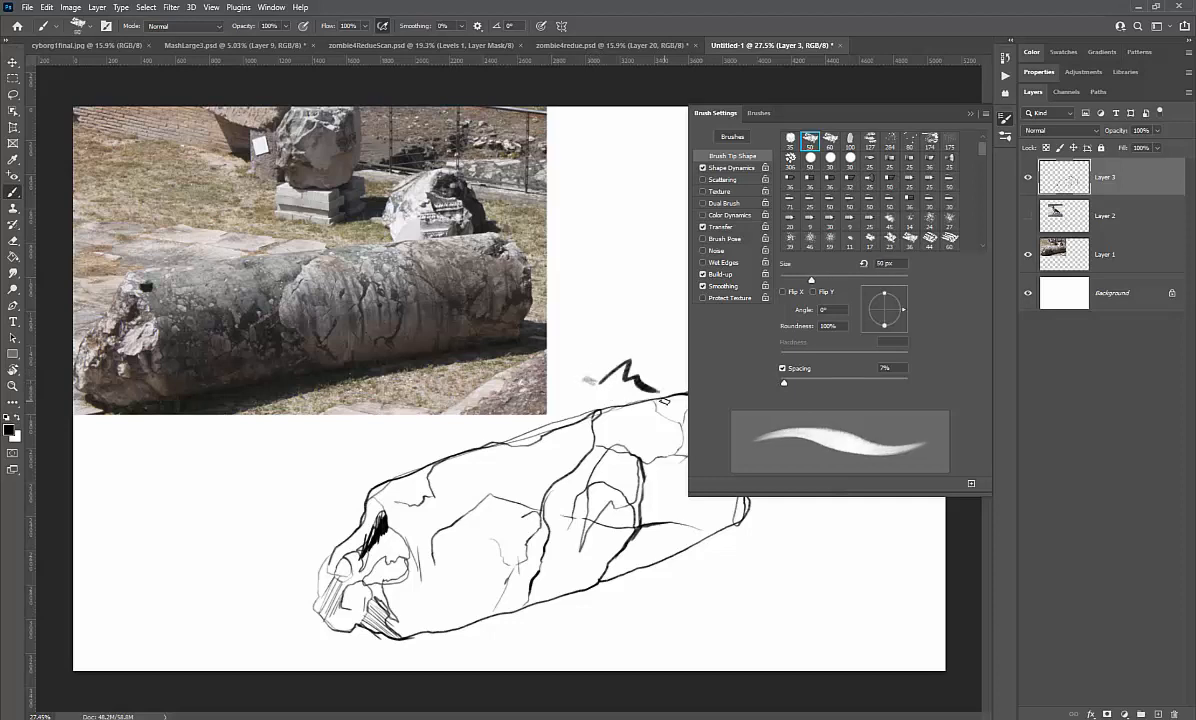
Step: Browse the brush presets and choose the KYLE Ultimate Inking brush from the Wet Media Brushes group
left_click(767, 114)
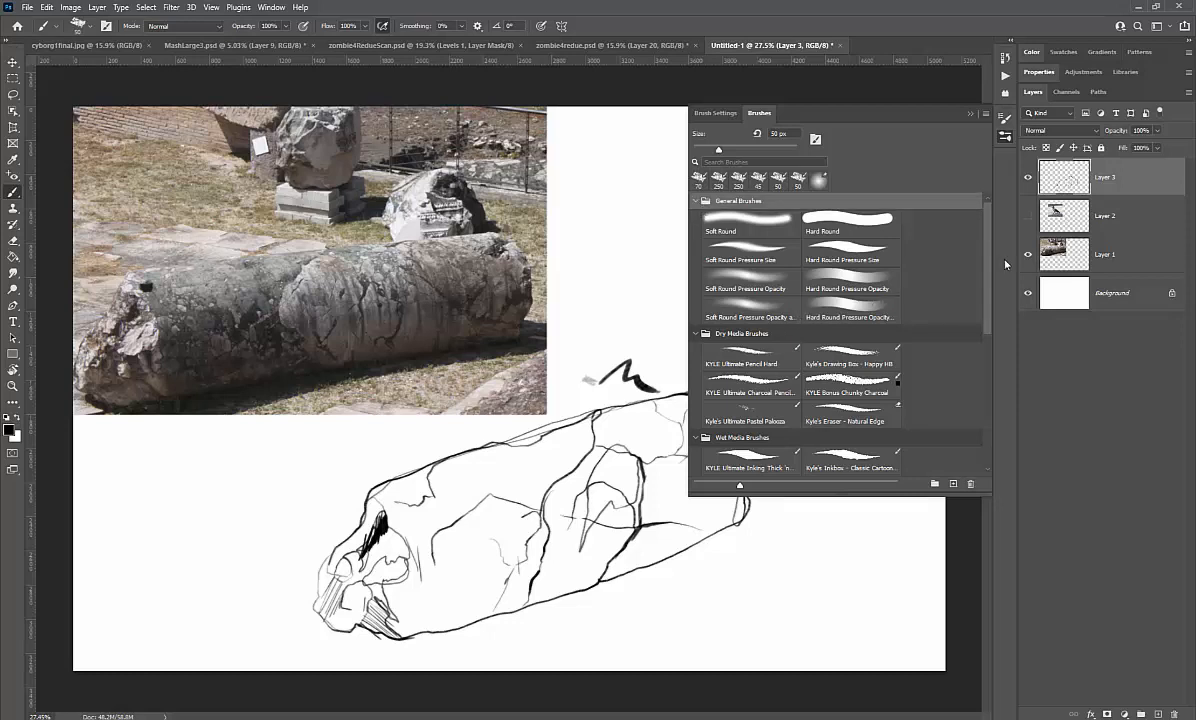
scroll(918, 285, "down", 4)
left_click_drag(983, 314, 982, 398)
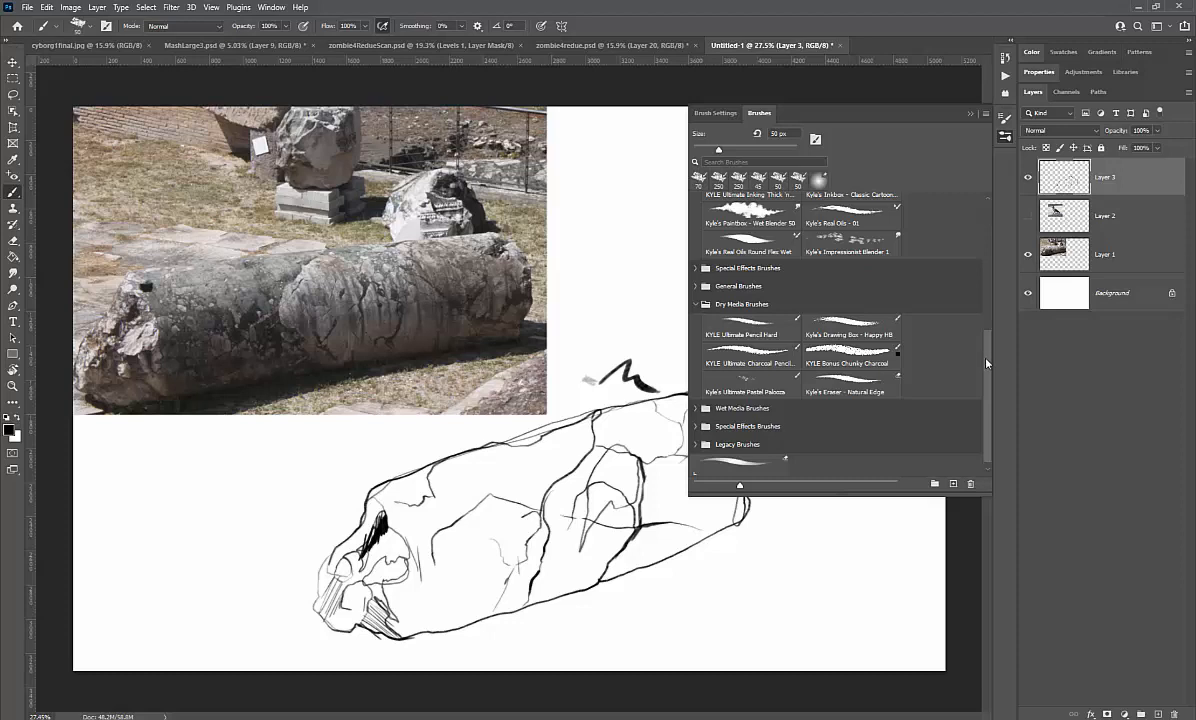
scroll(986, 360, "down", 1)
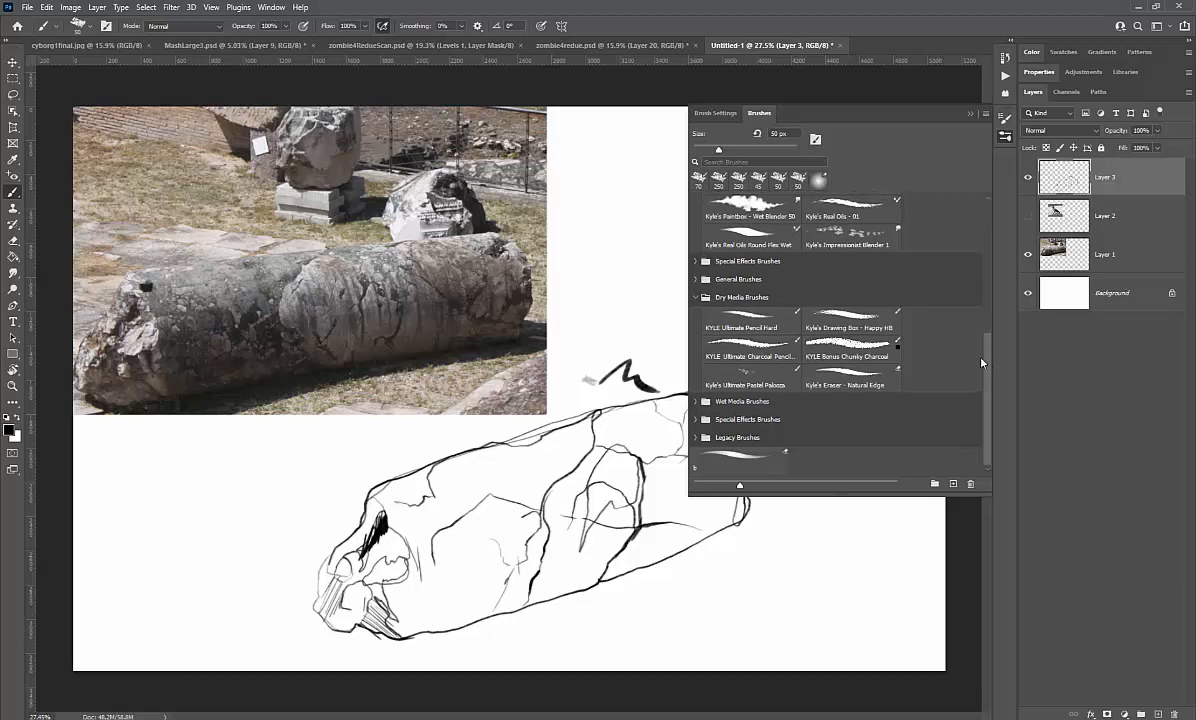
left_click(697, 401)
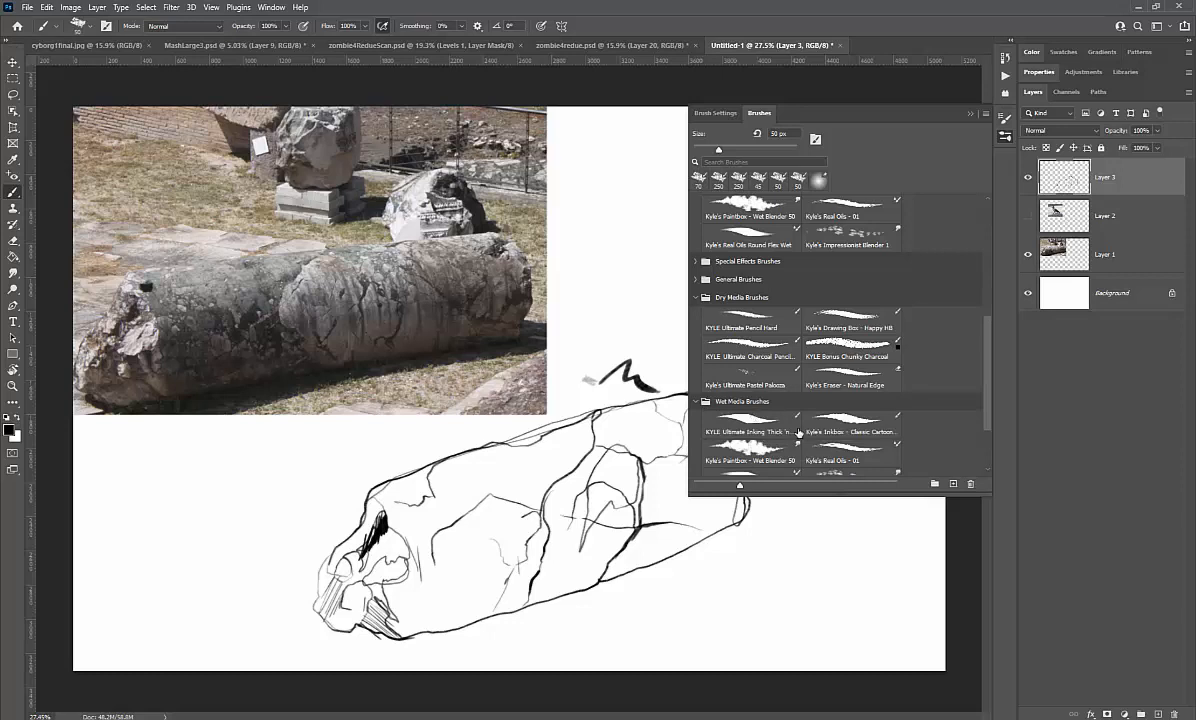
left_click(748, 416)
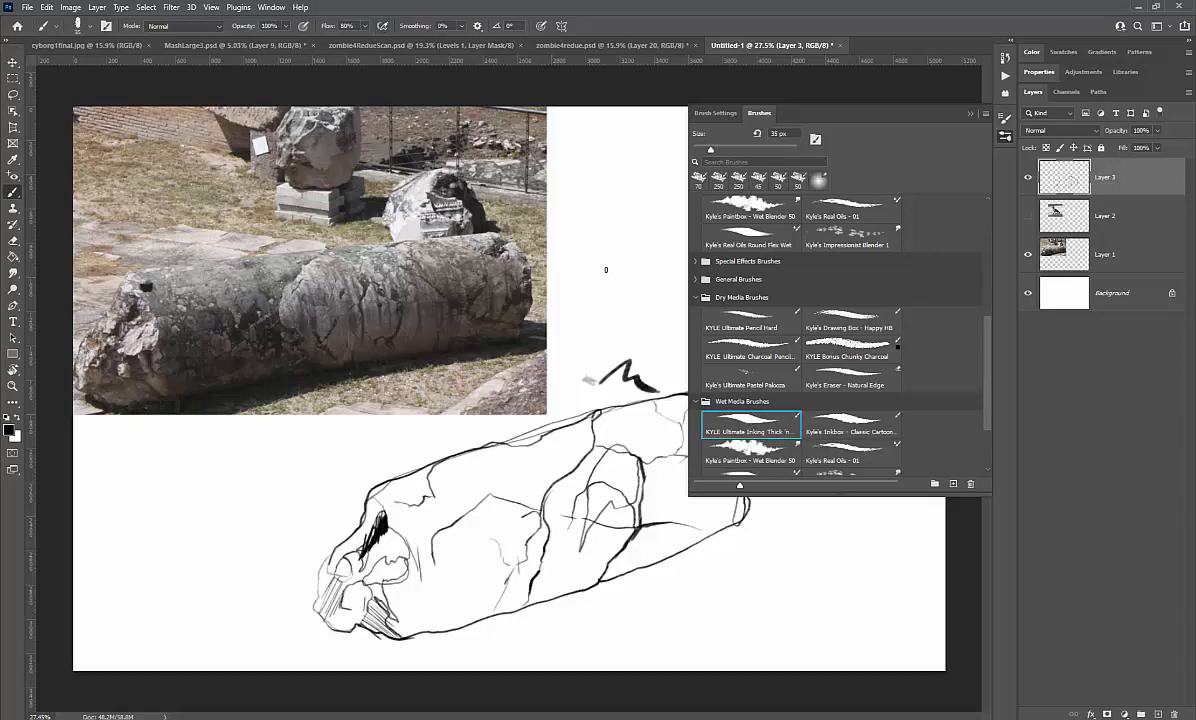
Step: Try the inking brush with several freehand strokes on the blank canvas beside the photo
mouse_move(606, 285)
left_mouse_down()
mouse_move(603, 320)
mouse_move(625, 316)
mouse_move(647, 244)
mouse_move(673, 278)
left_mouse_up()
left_click_drag(607, 216, 647, 211)
left_click_drag(587, 244, 566, 281)
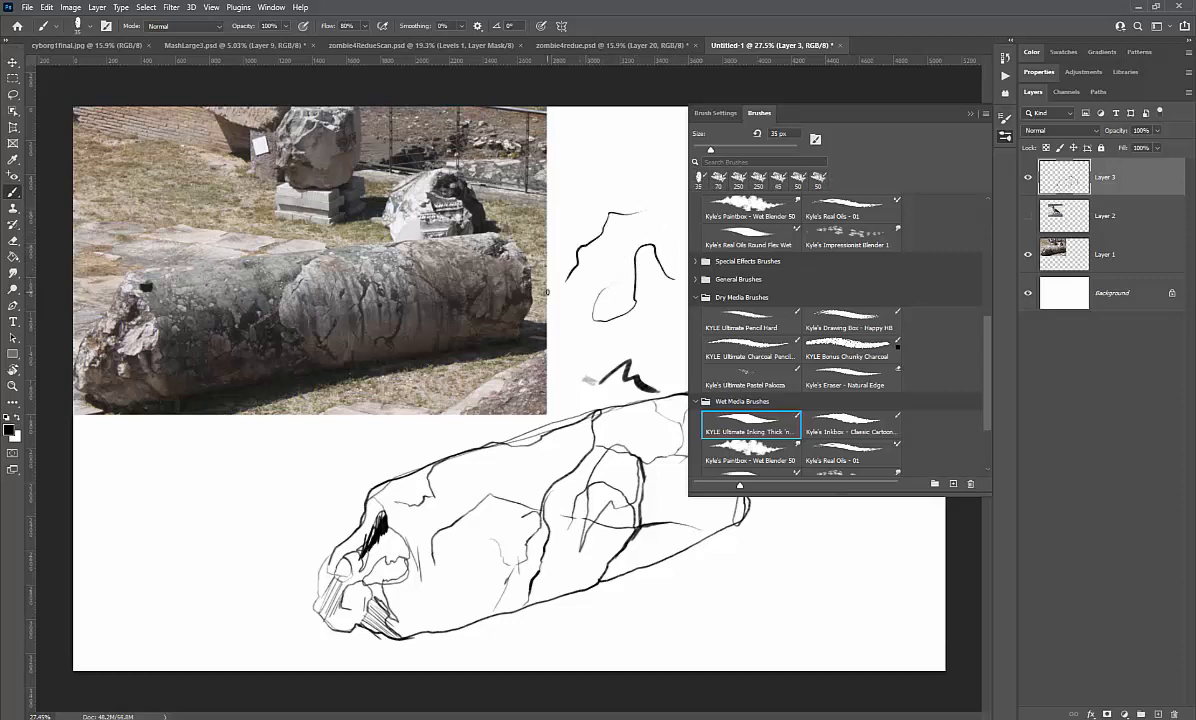
Step: Undo all the test strokes above the column sketch and close the brush presets
key("ctrl+z")
key("ctrl+z")
key("ctrl+z")
key("ctrl+z")
key("ctrl+z")
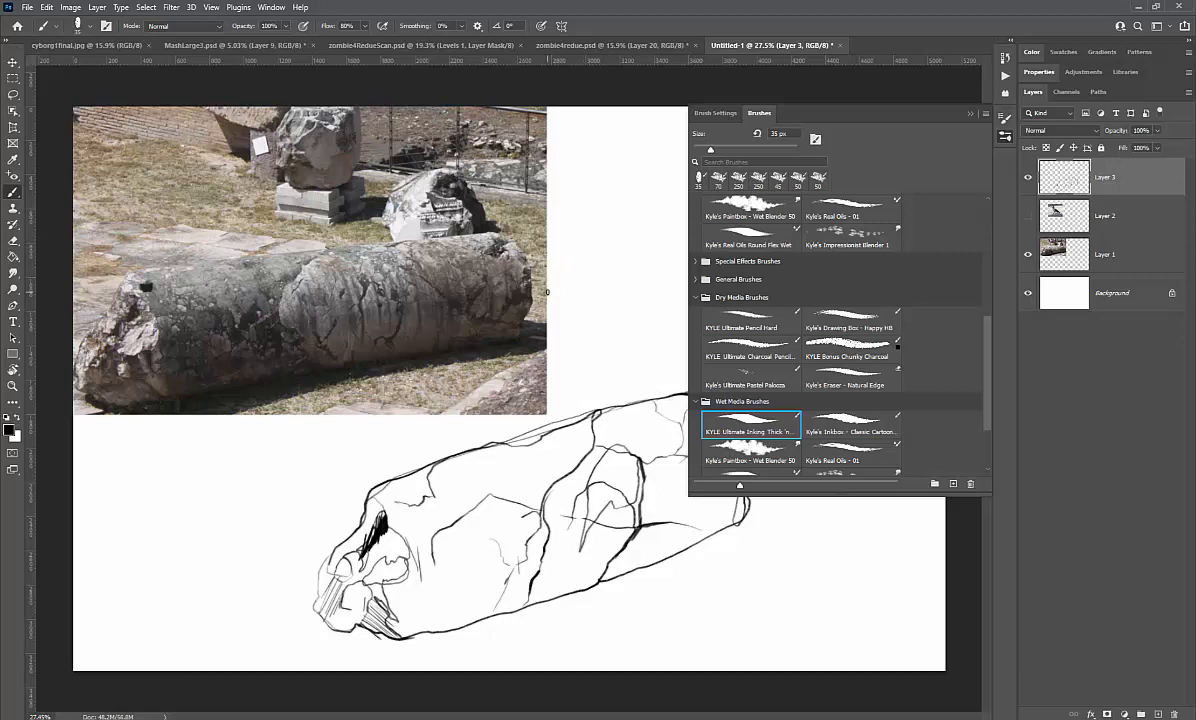
left_click(969, 113)
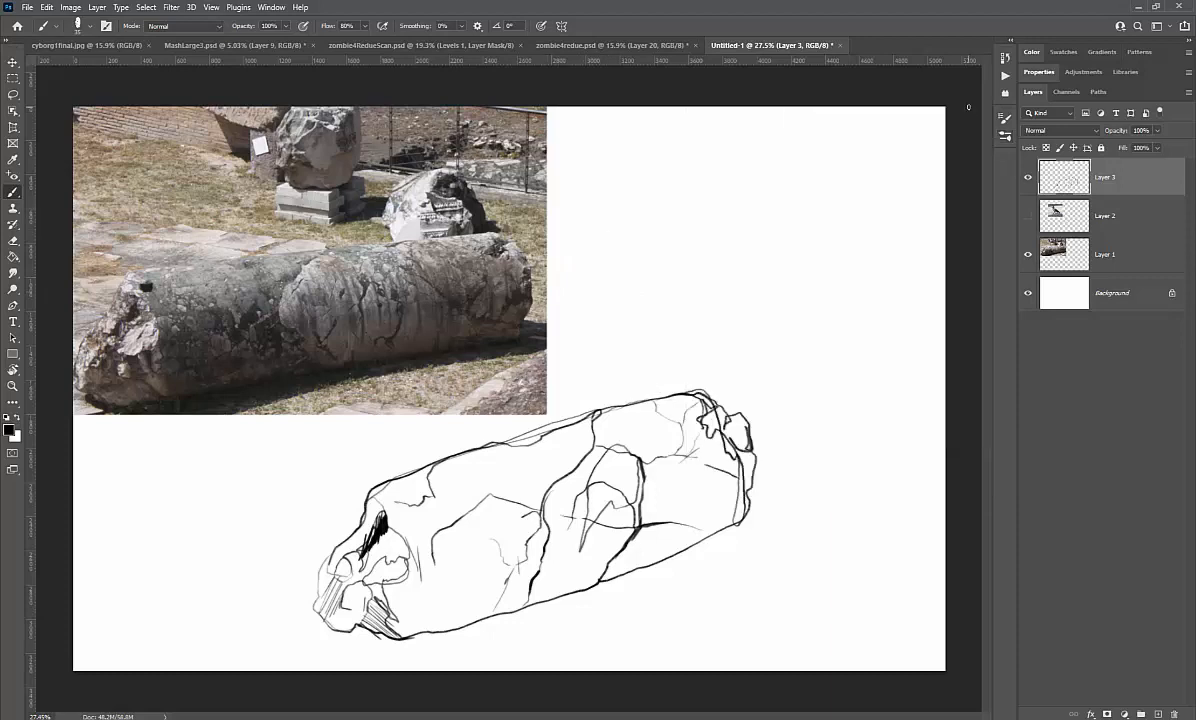
Step: Choose the 50 px brush tip in the brush settings, turn off Texture, and review its Shape Dynamics and Transfer options
key("F5")
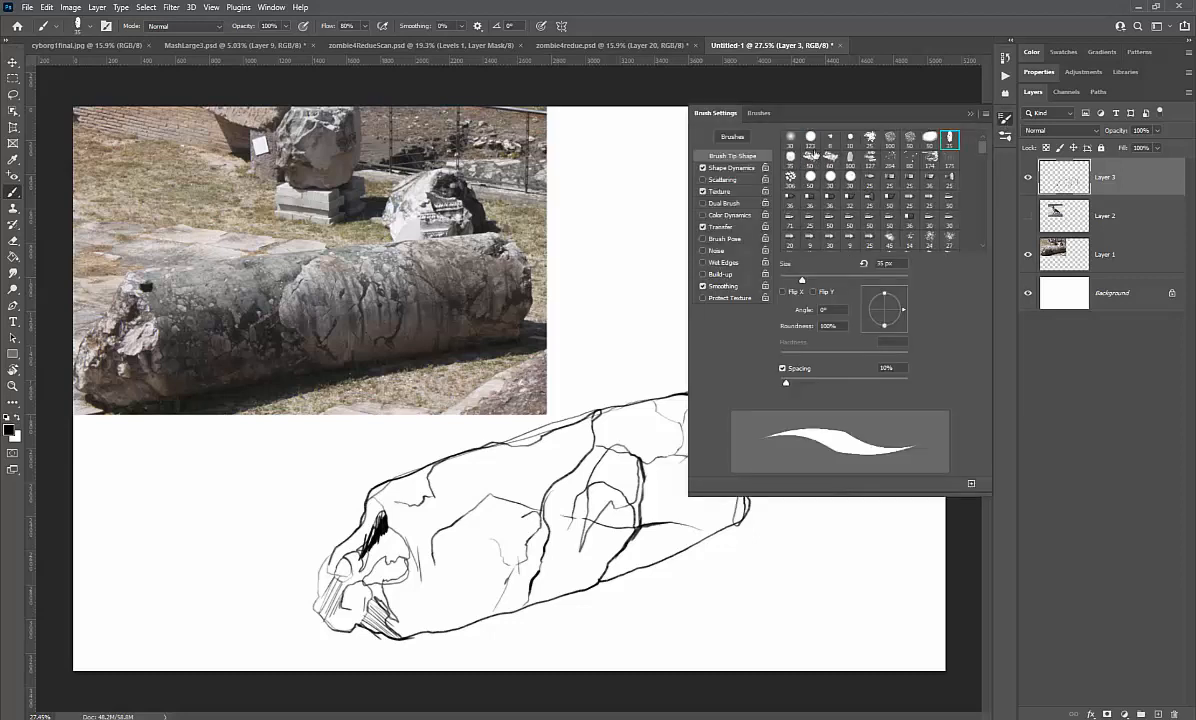
left_click(810, 158)
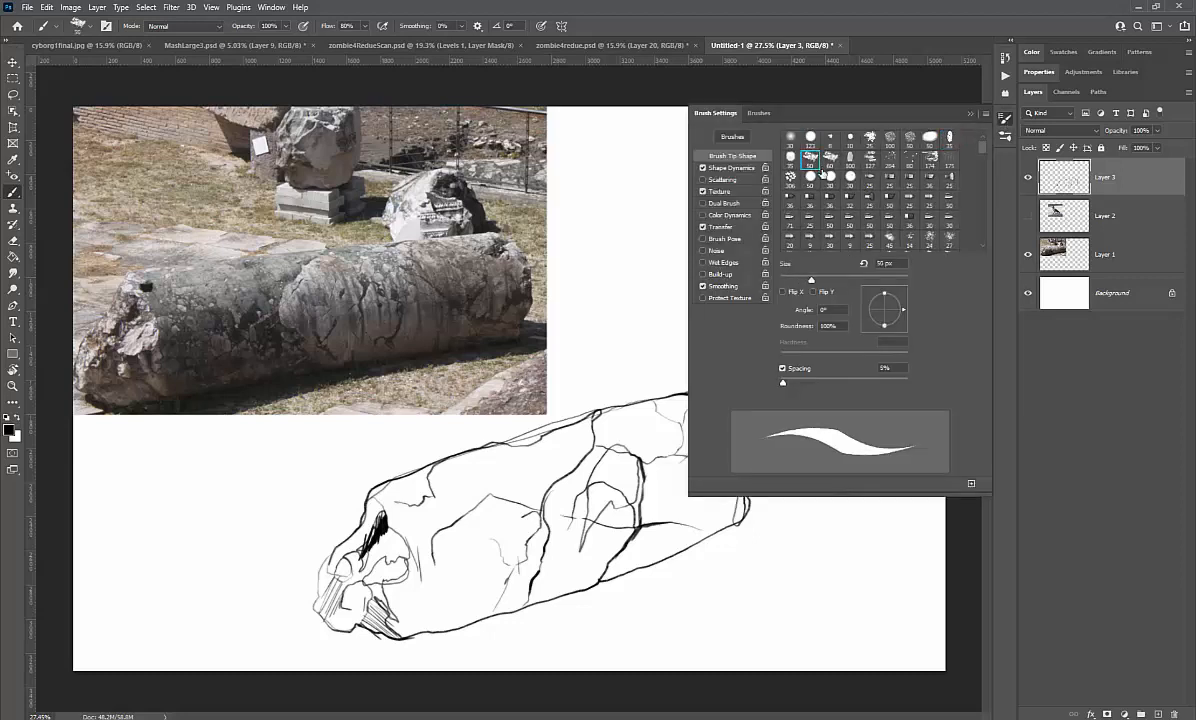
left_click(703, 191)
left_click(715, 167)
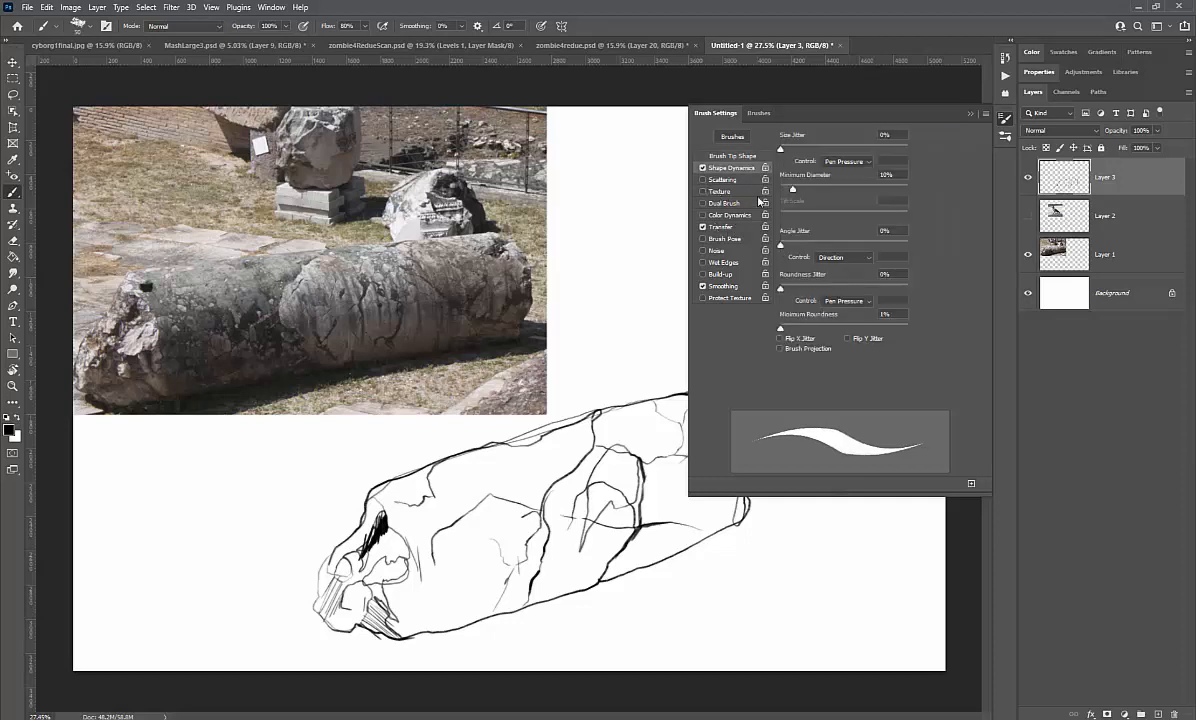
left_click(712, 227)
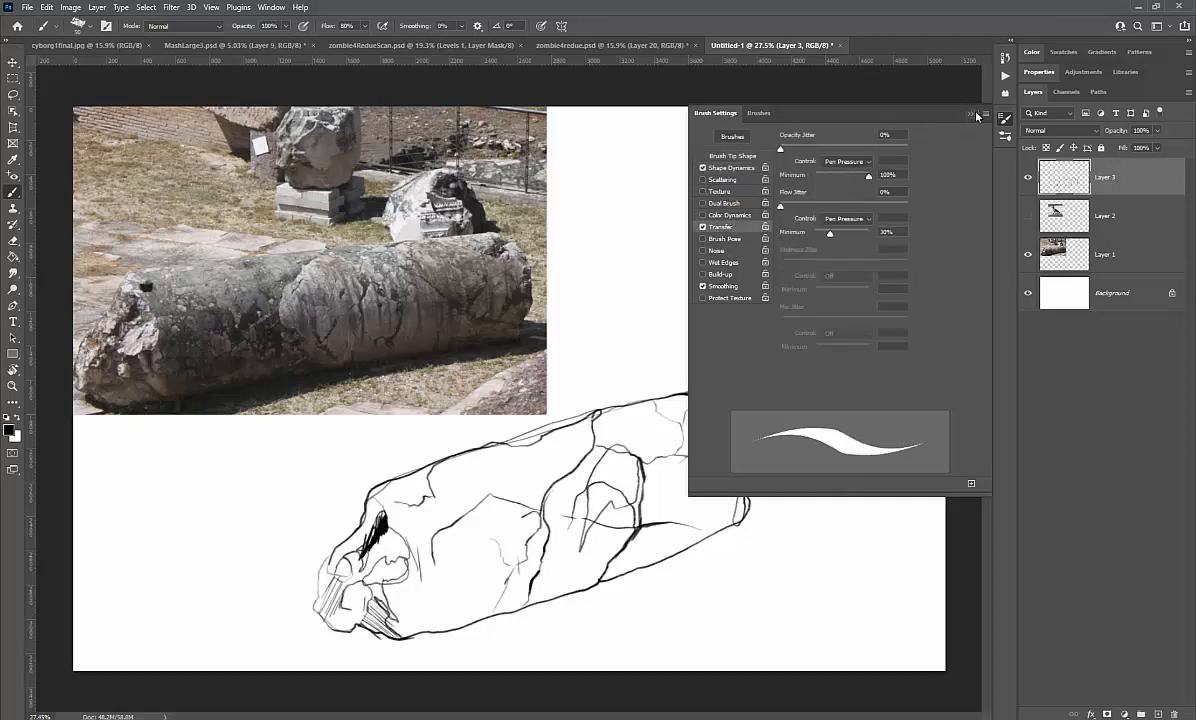
left_click(968, 113)
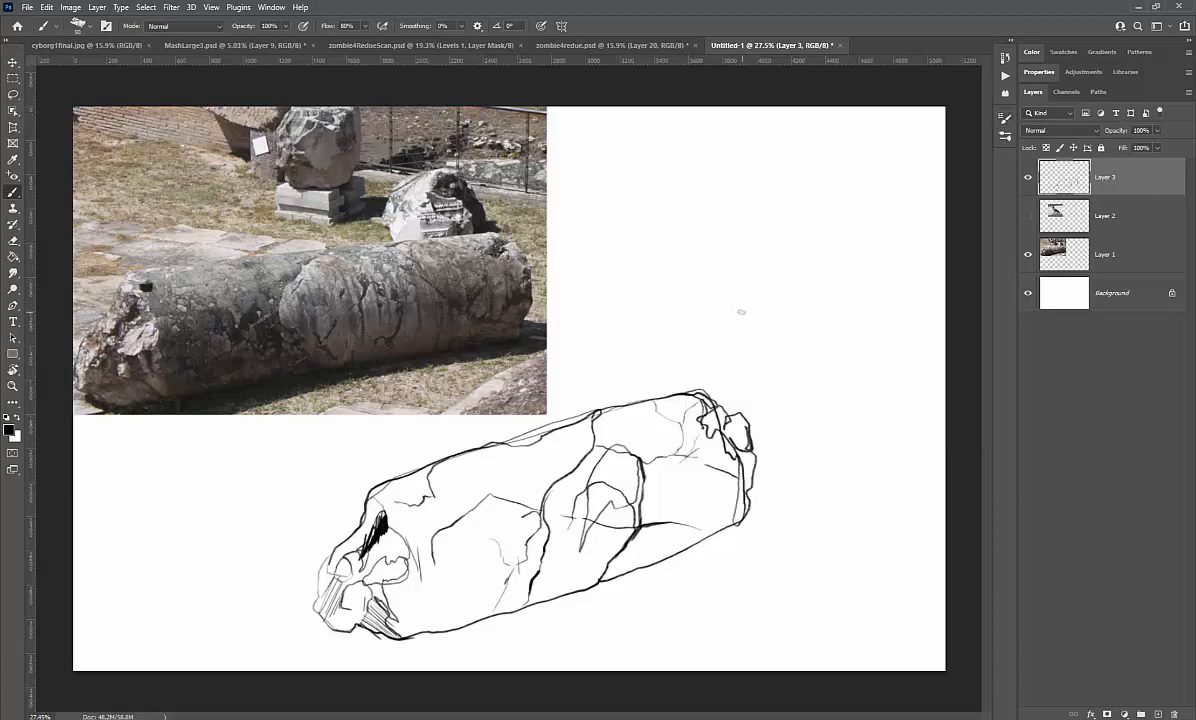
Step: Draw several thin test strokes above the column sketch, reducing the brush to 45 px
left_click_drag(730, 311, 655, 347)
key("[")
mouse_move(749, 329)
left_mouse_down()
mouse_move(688, 356)
mouse_move(790, 336)
left_mouse_up()
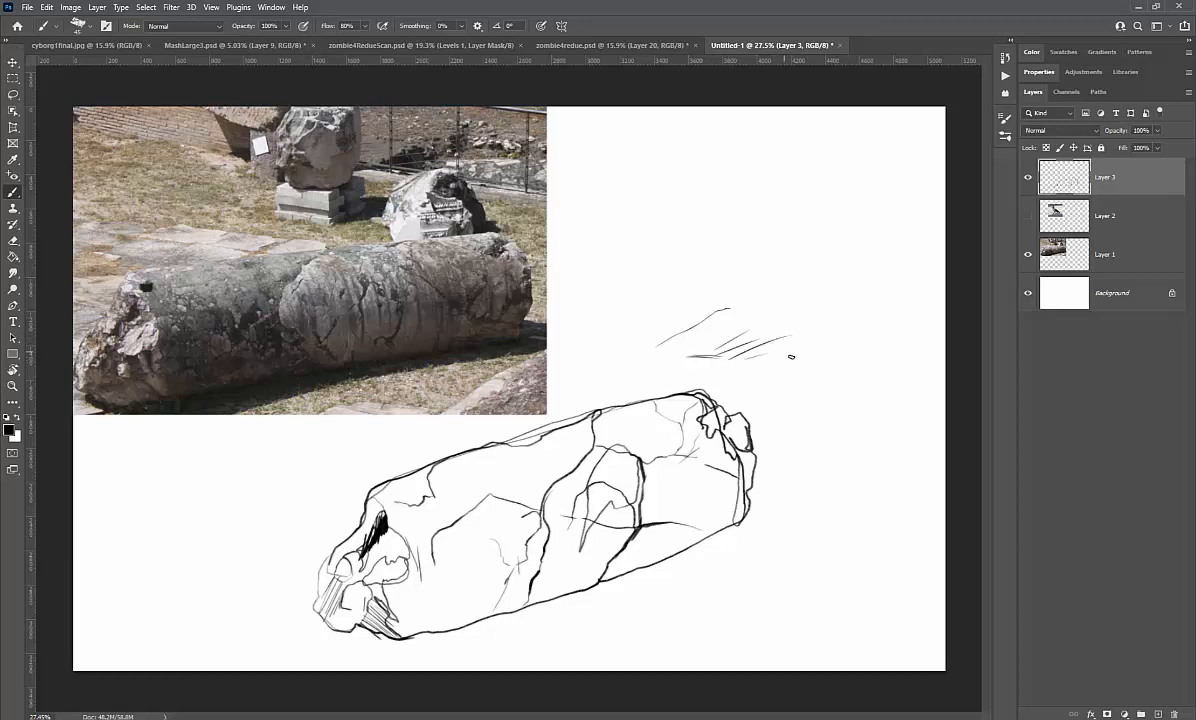
mouse_move(715, 371)
left_mouse_down()
mouse_move(771, 349)
mouse_move(685, 380)
left_mouse_up()
Step: Briefly show the crow photo on Layer 2, then open cyborg1final.jpg and examine the figure's painted details up close
left_click(1027, 214)
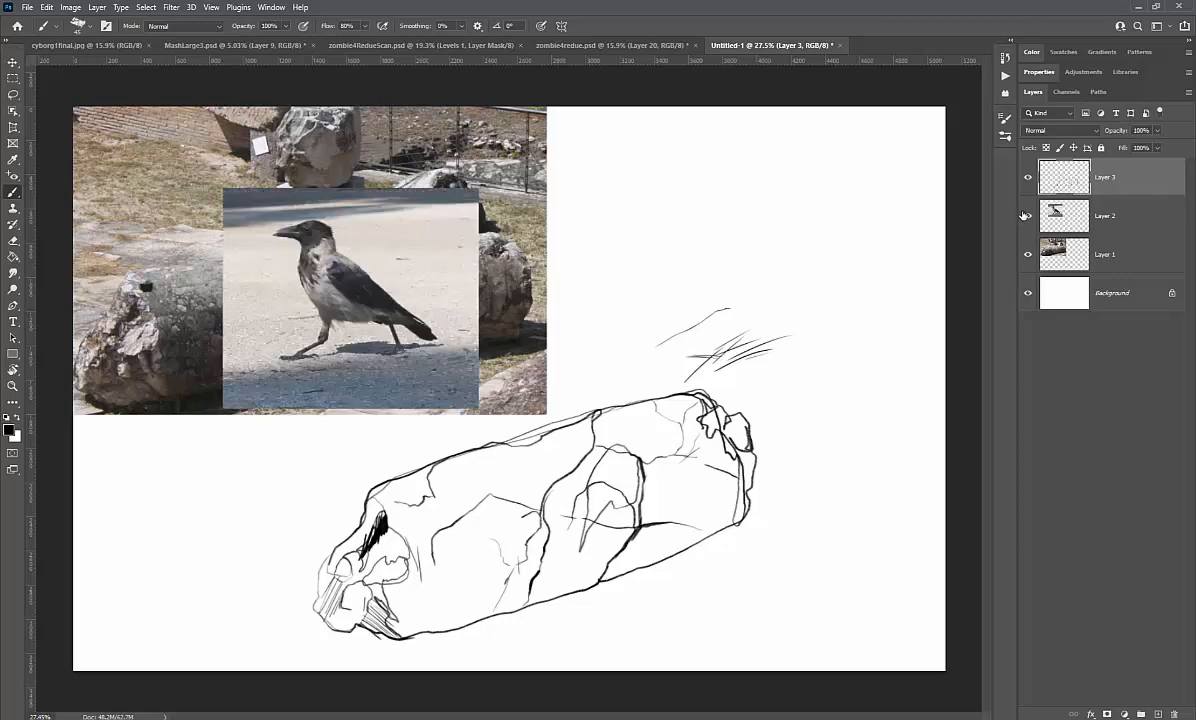
left_click(1027, 214)
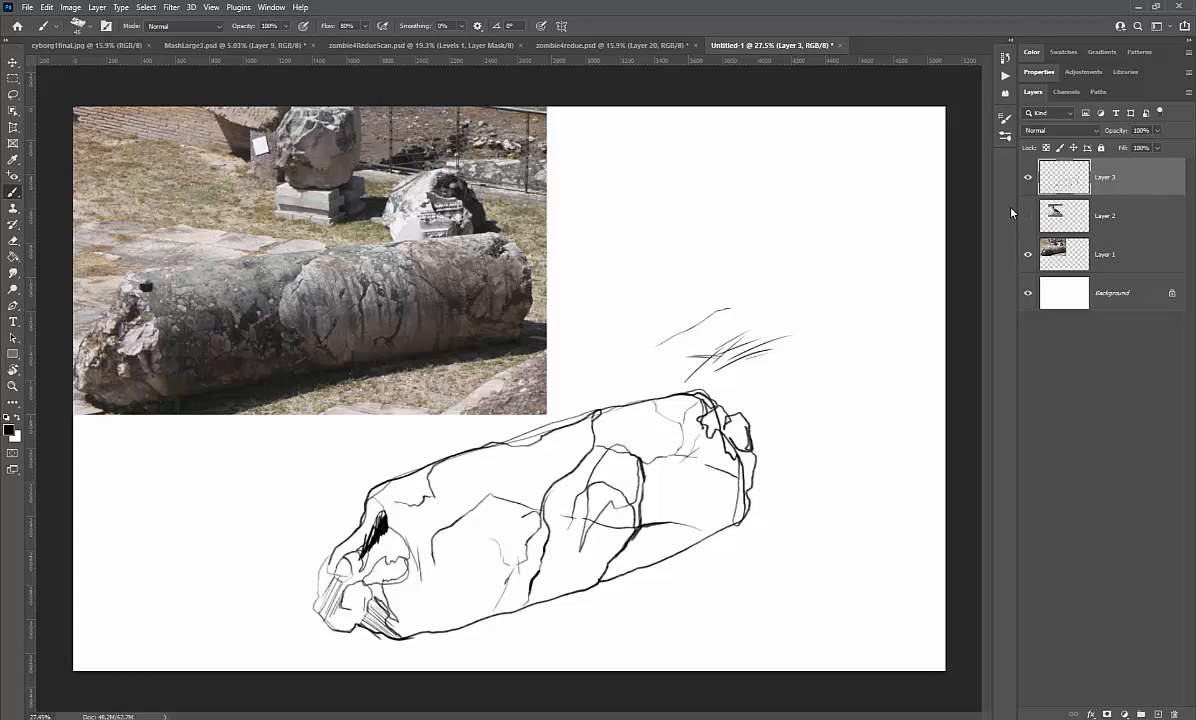
left_click(97, 46)
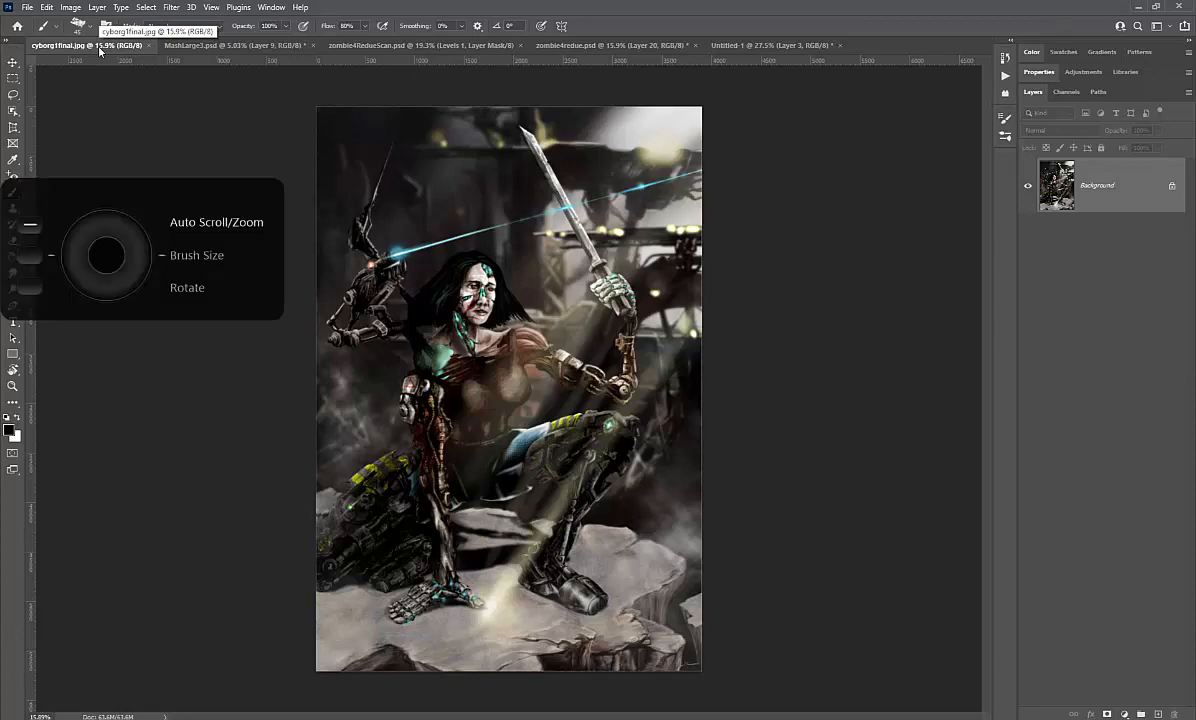
scroll(553, 411, "up", 2)
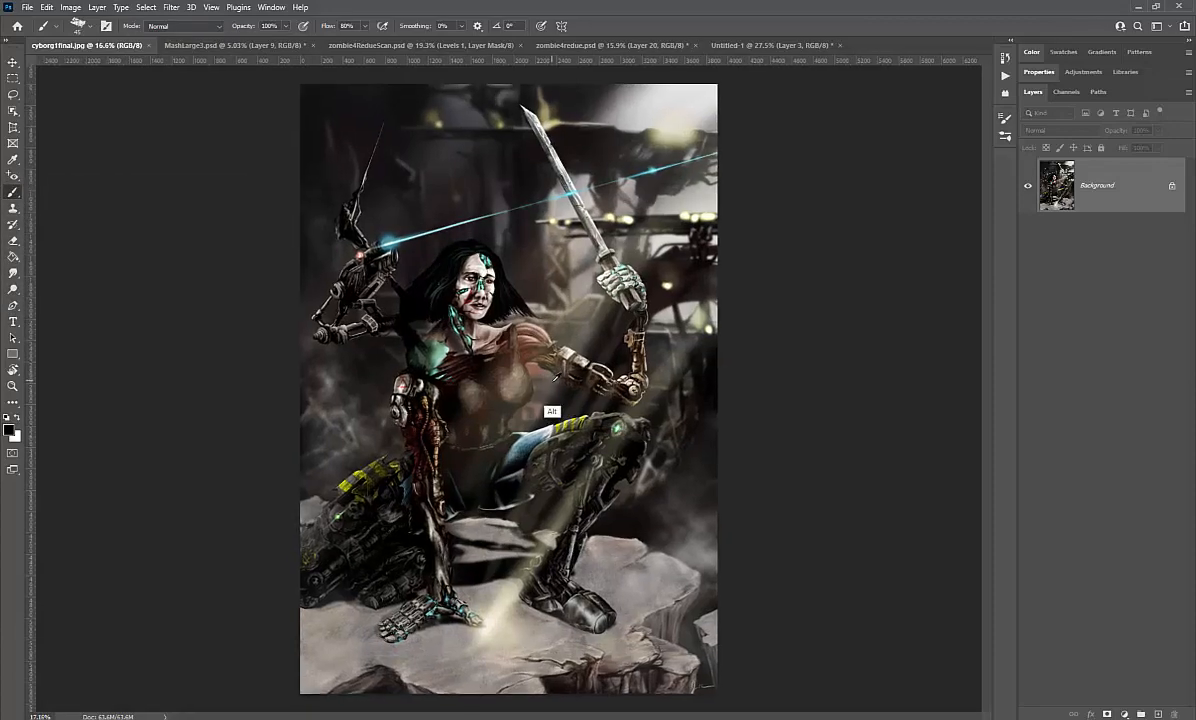
scroll(556, 388, "up", 5)
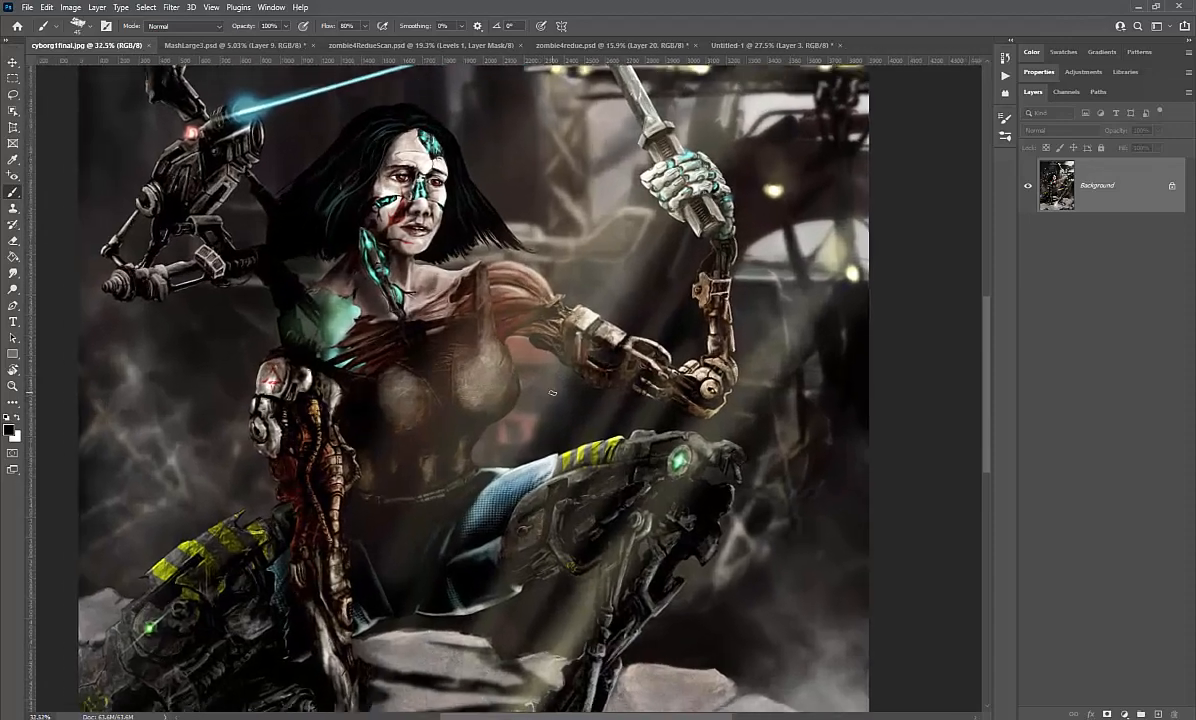
scroll(552, 393, "up", 1)
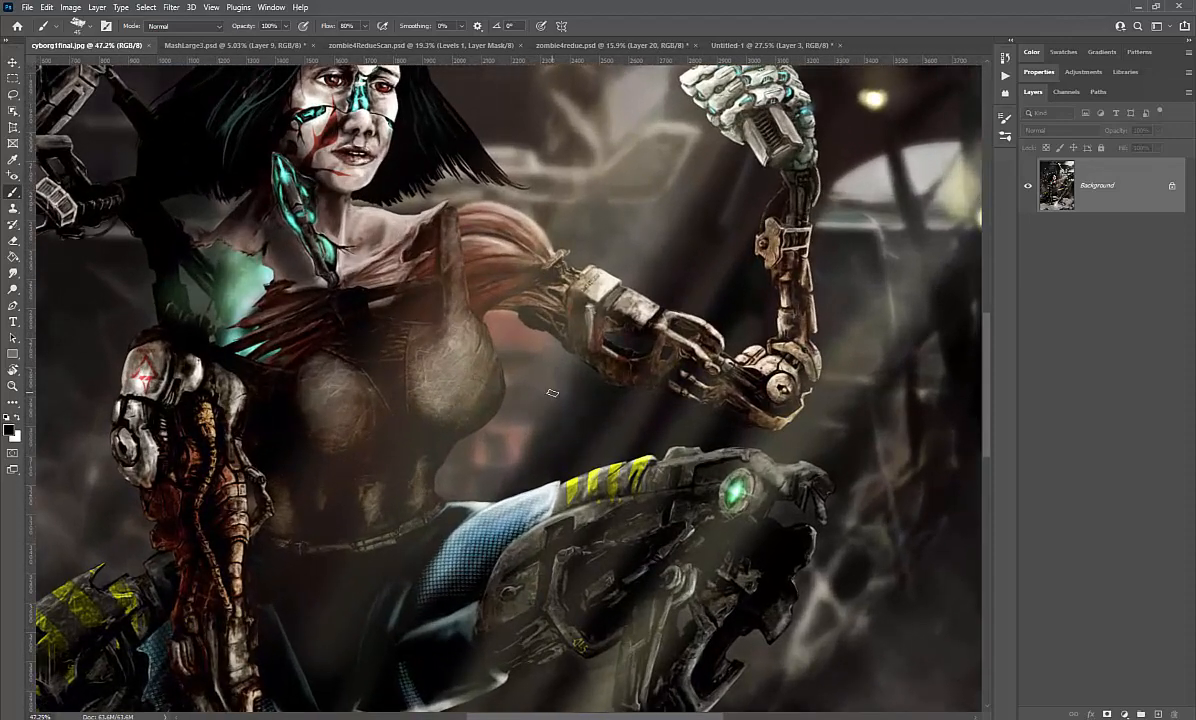
left_click_drag(757, 374, 673, 396)
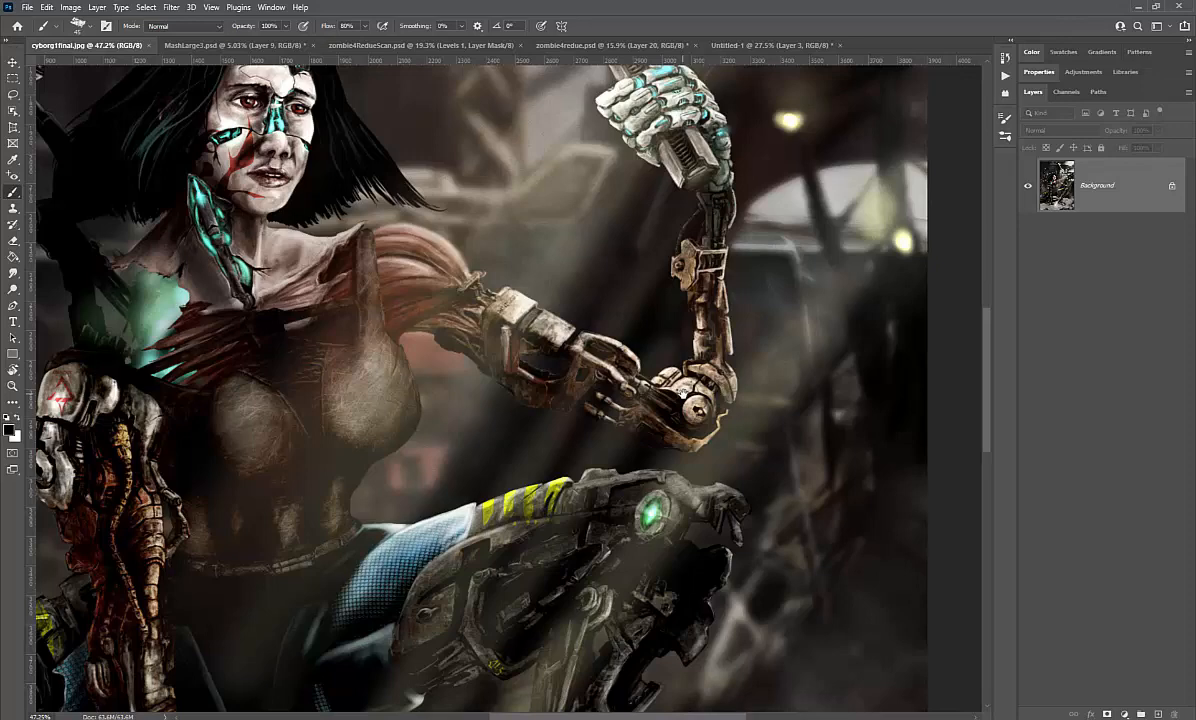
scroll(683, 438, "down", 5)
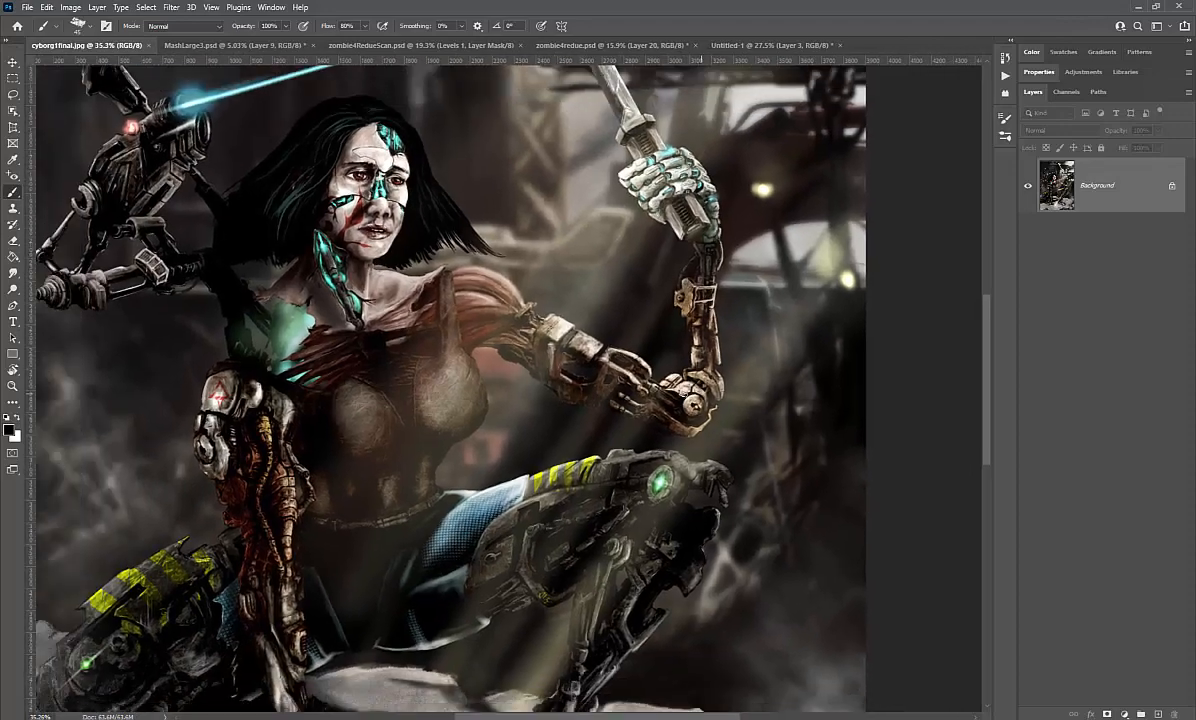
scroll(688, 400, "down", 4)
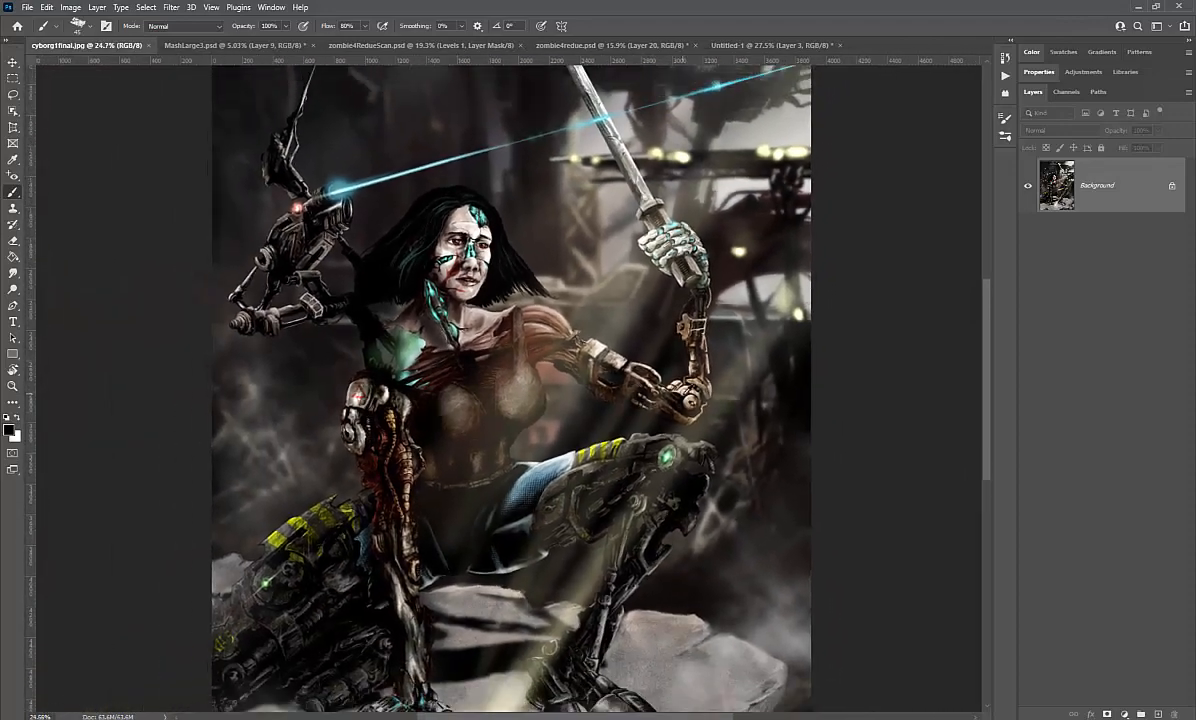
scroll(686, 394, "down", 1)
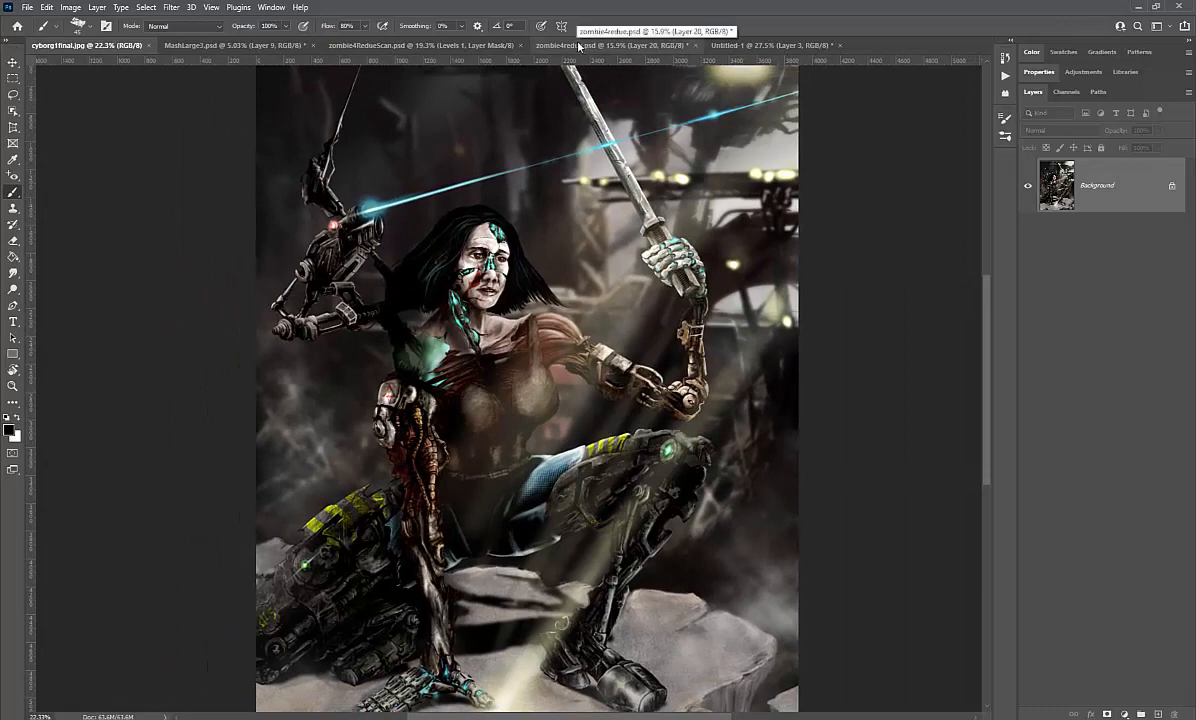
Step: In the layered zombie illustration, expand Main Ink Group and isolate the Main Ink layer over the white Background
left_click(545, 45)
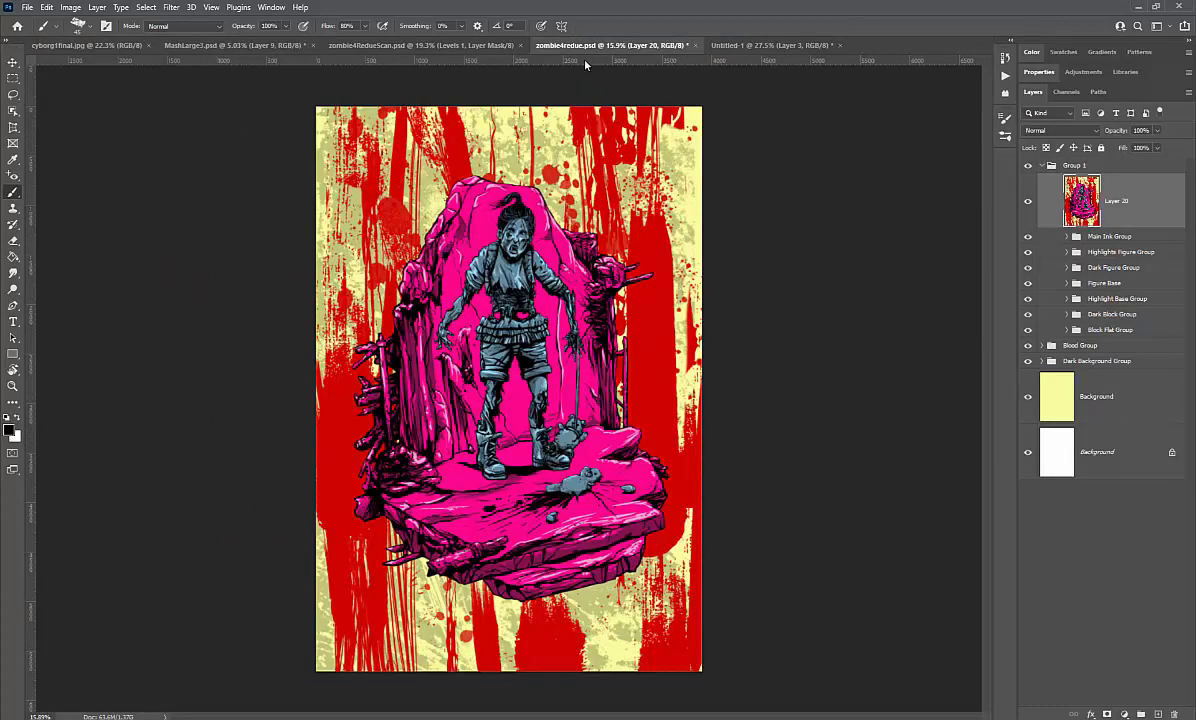
left_click(1100, 236)
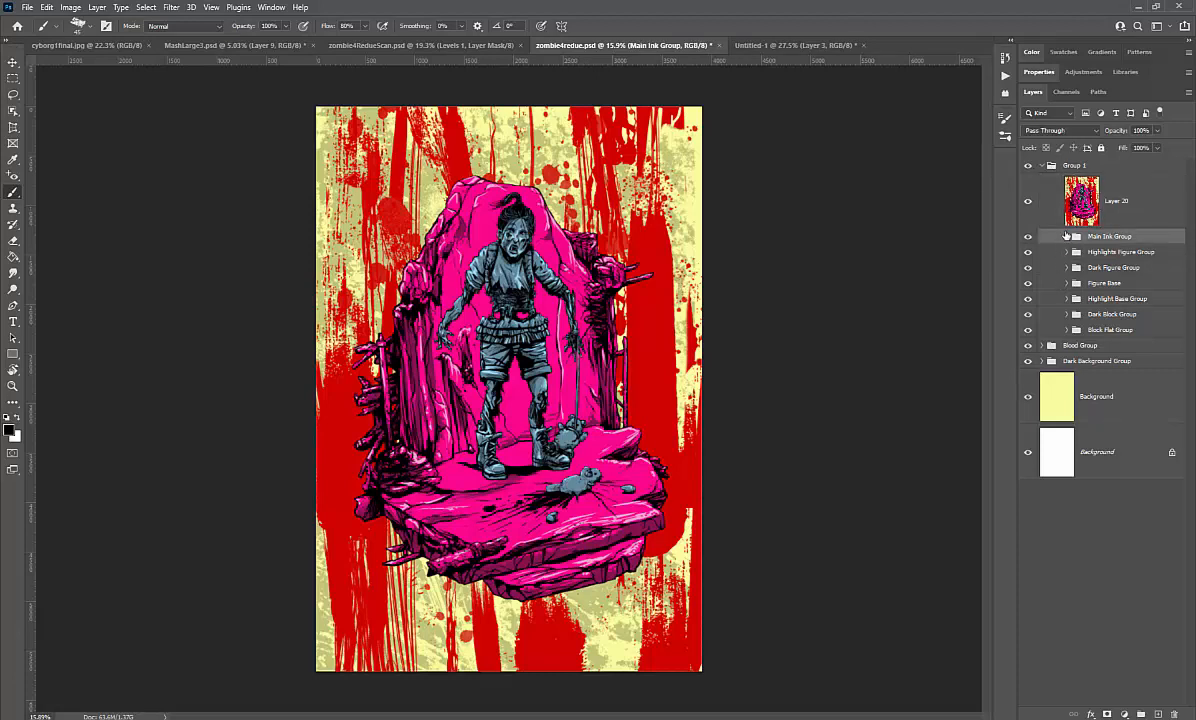
left_click(1066, 236)
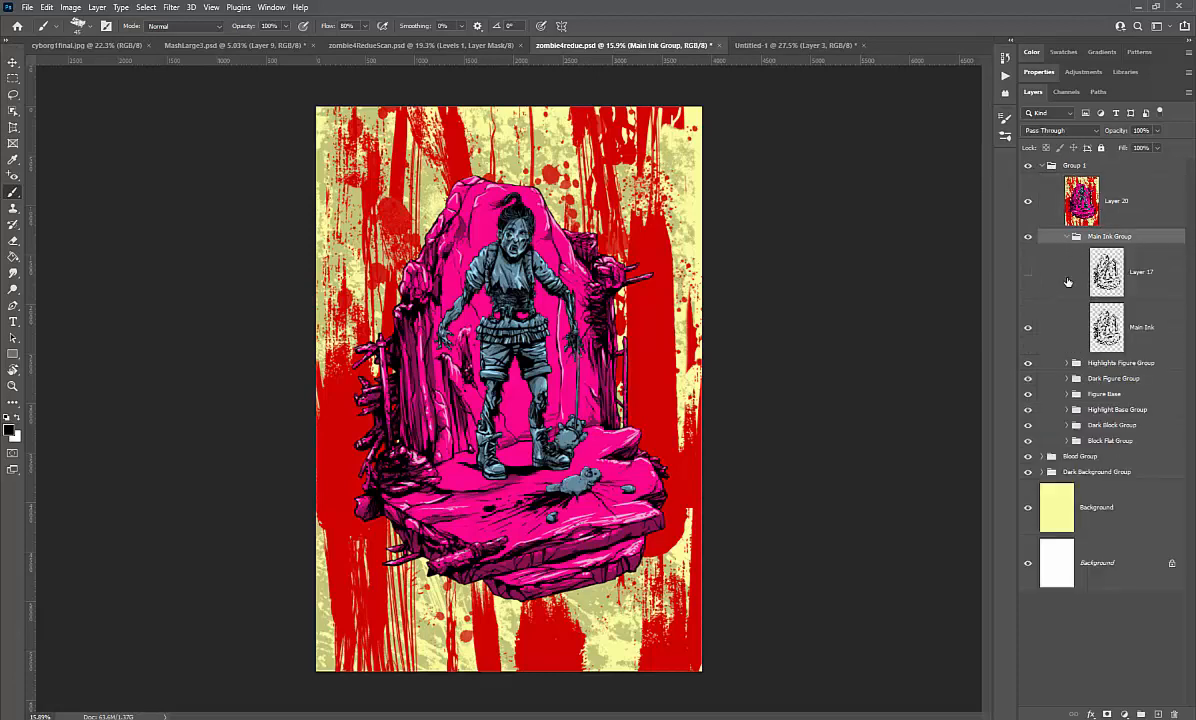
left_click(1027, 327, "alt")
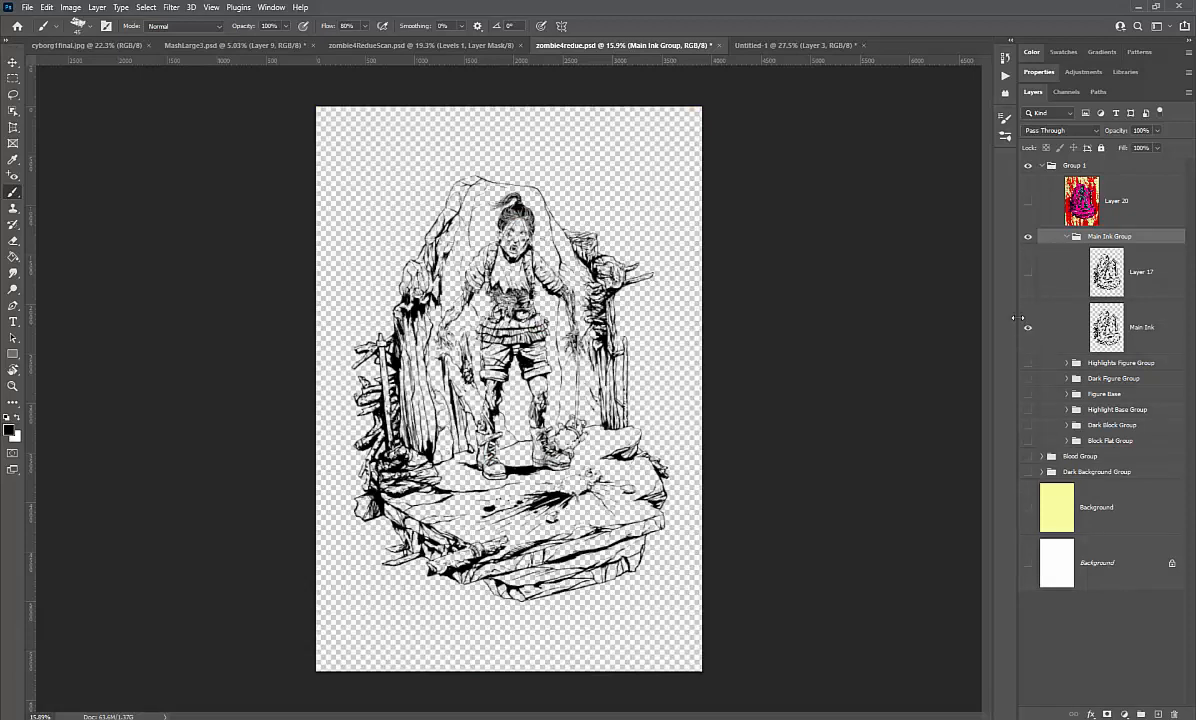
left_click(1027, 563)
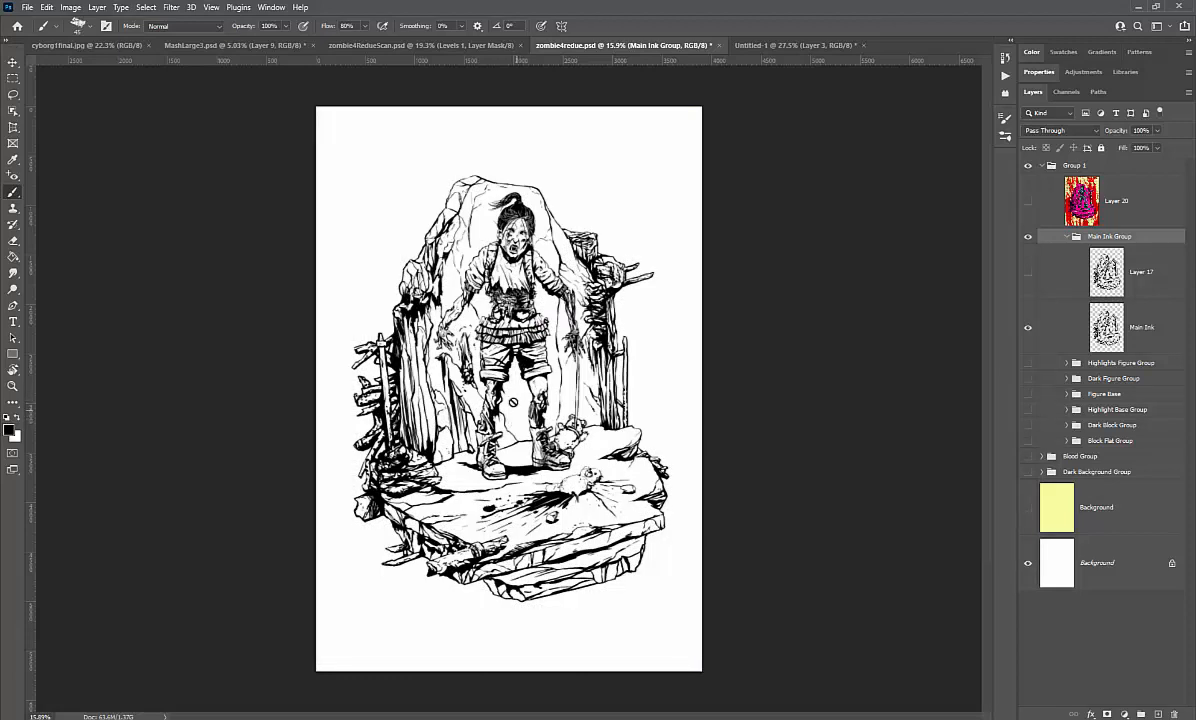
Step: Examine the zombie ink line work up close, from the figure's head to the boots and the ground
key("z")
left_click_drag(469, 228, 469, 228)
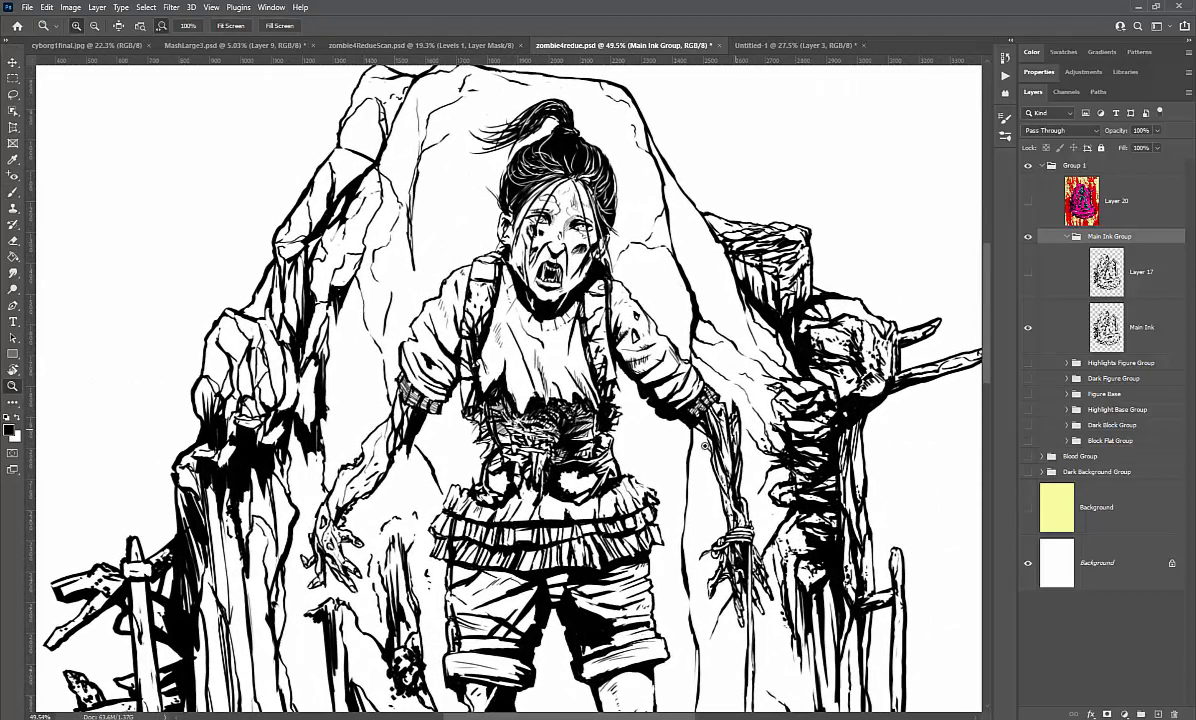
left_click_drag(597, 514, 872, 394)
left_click_drag(573, 543, 568, 364)
left_click_drag(797, 407, 483, 372)
left_click_drag(774, 340, 764, 332)
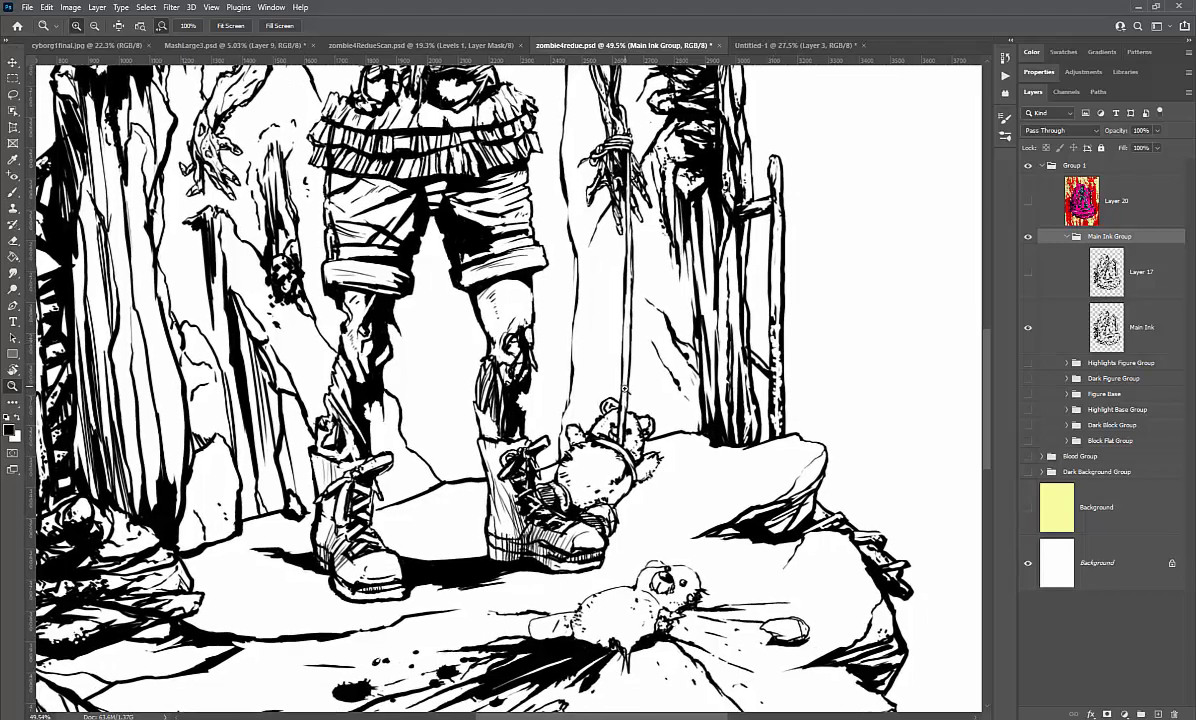
mouse_move(585, 366)
left_mouse_down()
mouse_move(579, 375)
mouse_move(591, 367)
left_mouse_up()
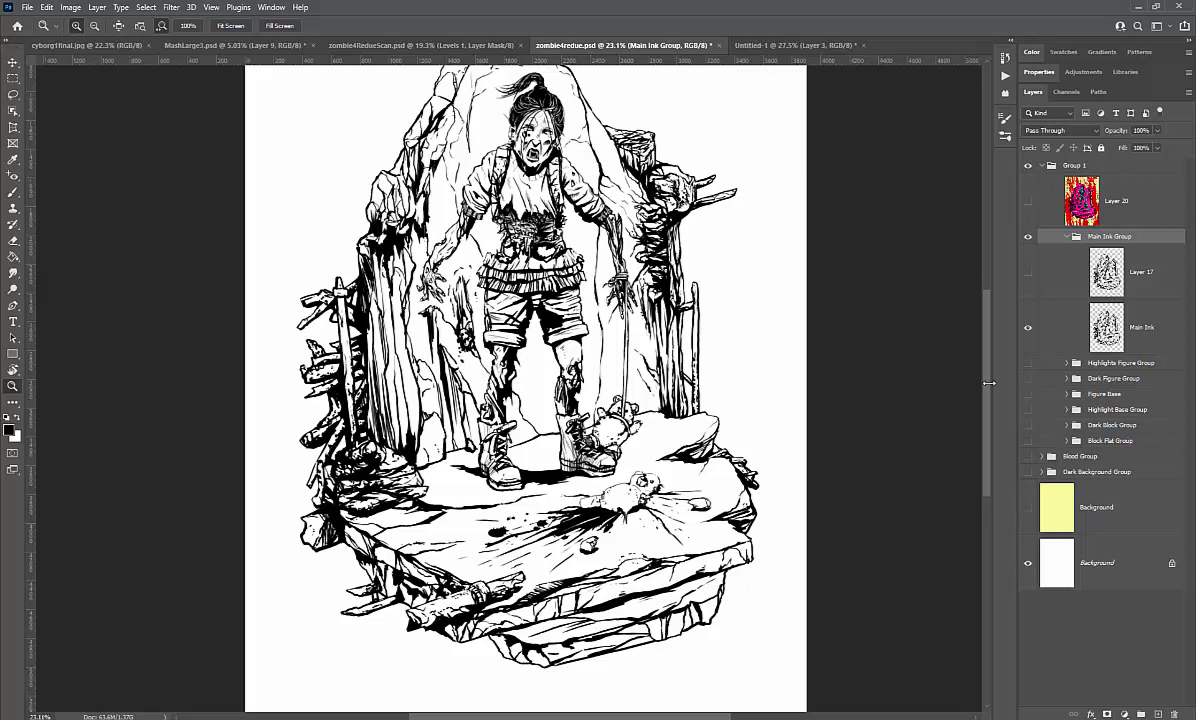
Step: Show the coloured Layer 20 over the ink work and compare it with the scanned zombie document
left_click(1027, 201)
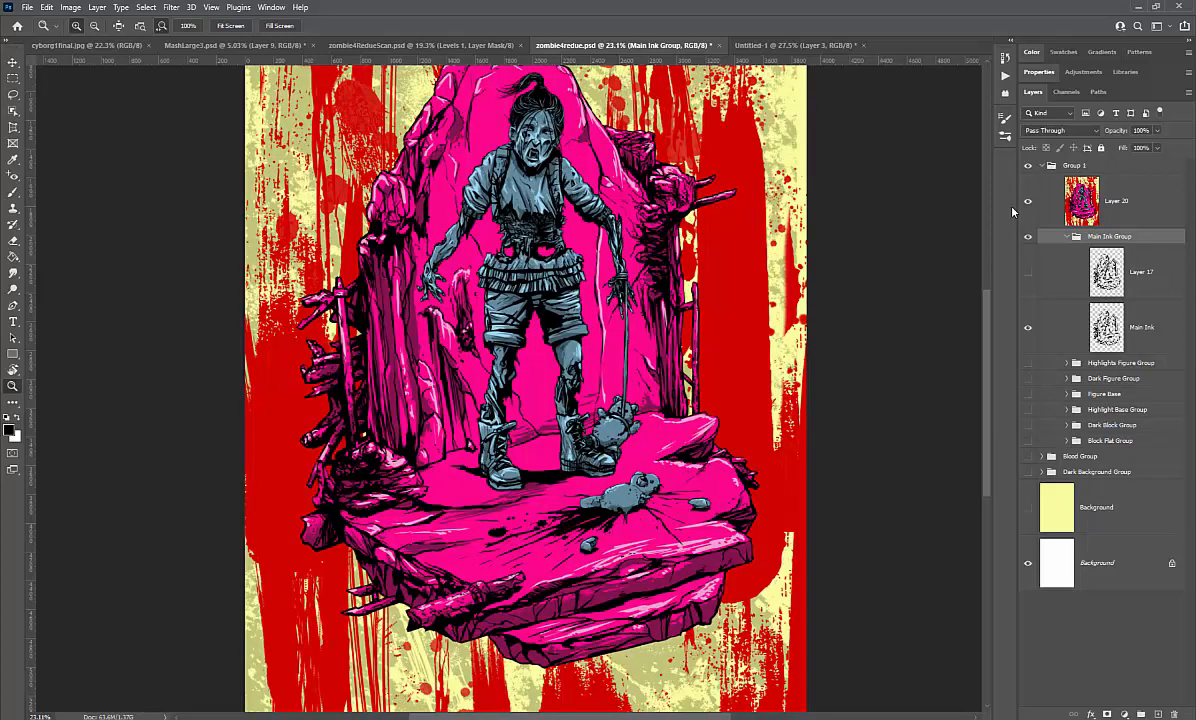
left_click(439, 41)
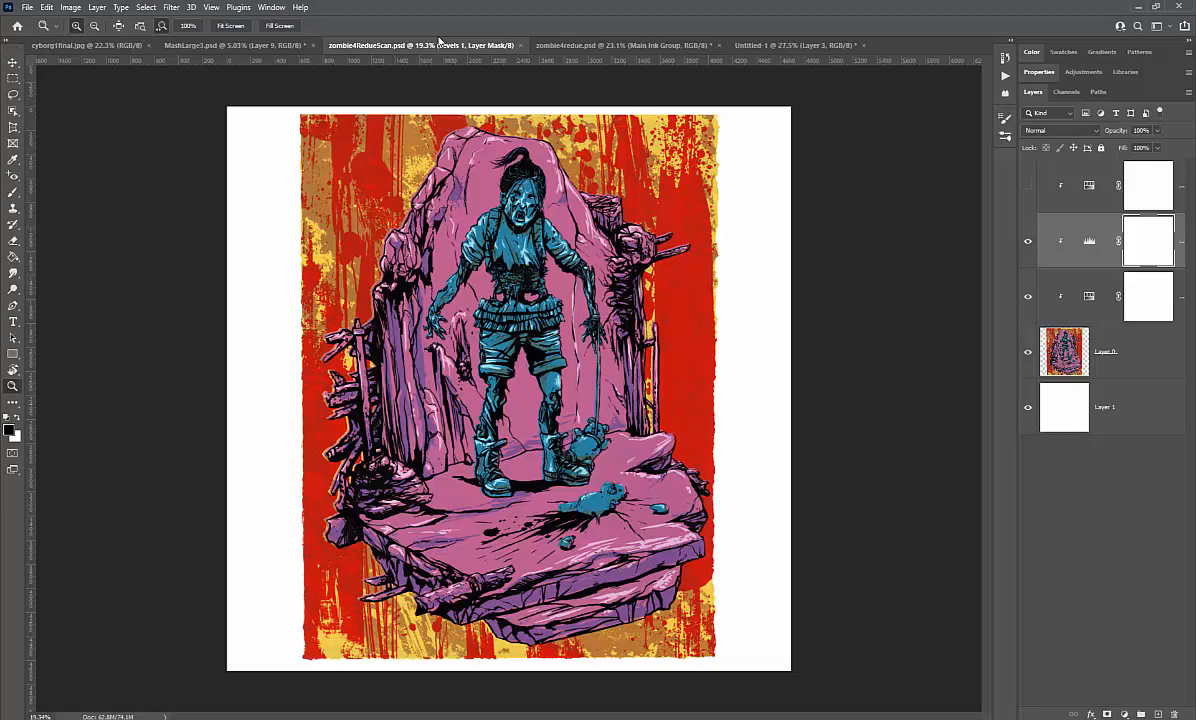
Step: Open MashLarge3.psd and examine the cones and concrete barriers near the pile's edge, comparing the image with and without Layer 9
left_click(241, 46)
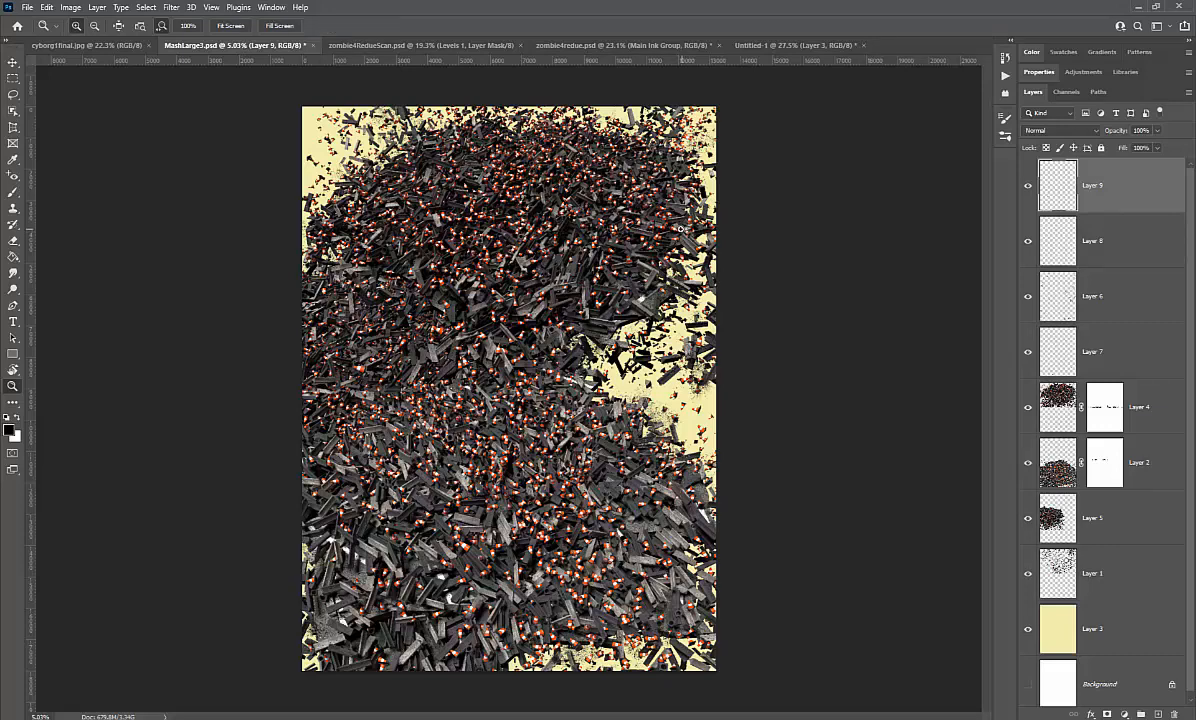
left_click_drag(674, 211, 736, 257)
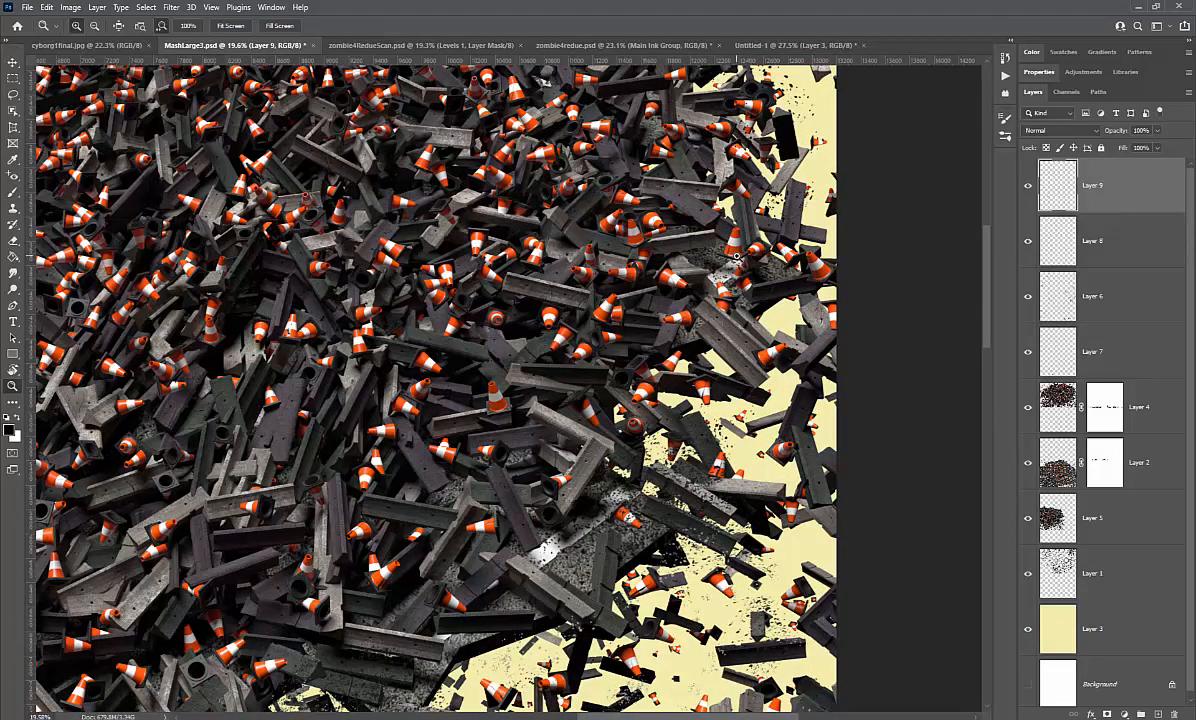
left_click(1028, 185)
left_click(1028, 185)
mouse_move(682, 236)
left_mouse_down()
mouse_move(768, 268)
mouse_move(680, 249)
left_mouse_up()
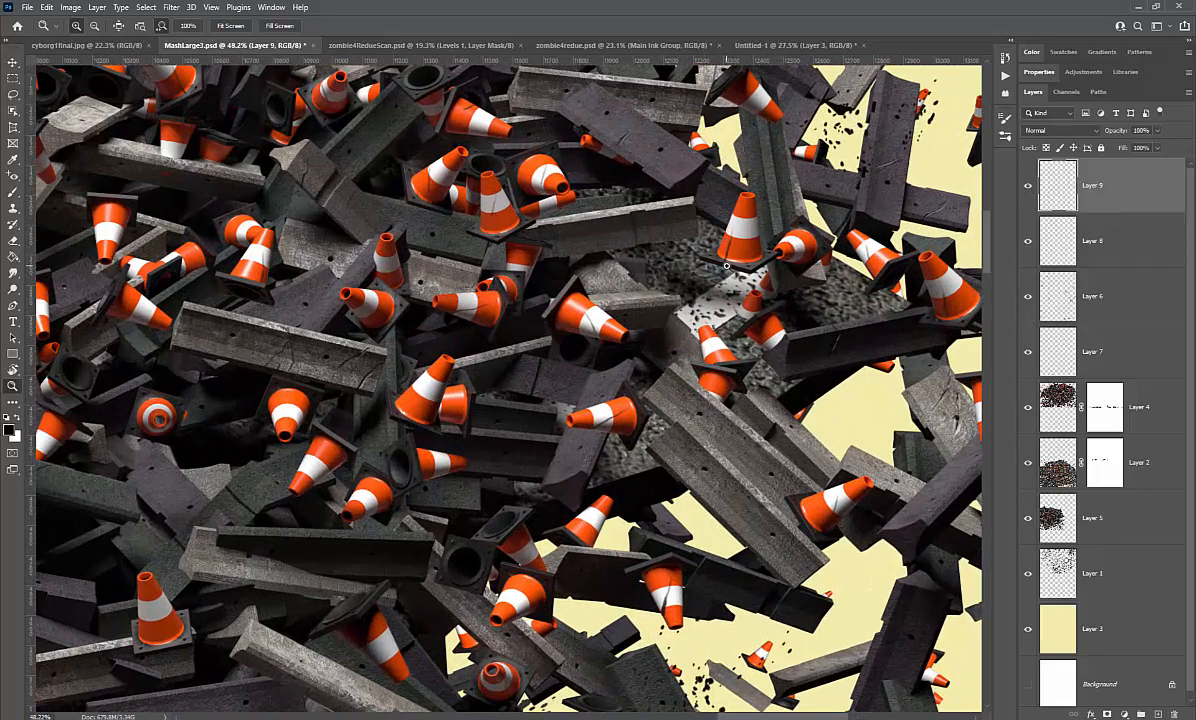
left_click(1028, 185)
left_click(1028, 185)
Step: Resize the brush, sample orange from a traffic cone, and paint a large ring around the concrete barriers on Layer 9
key("b")
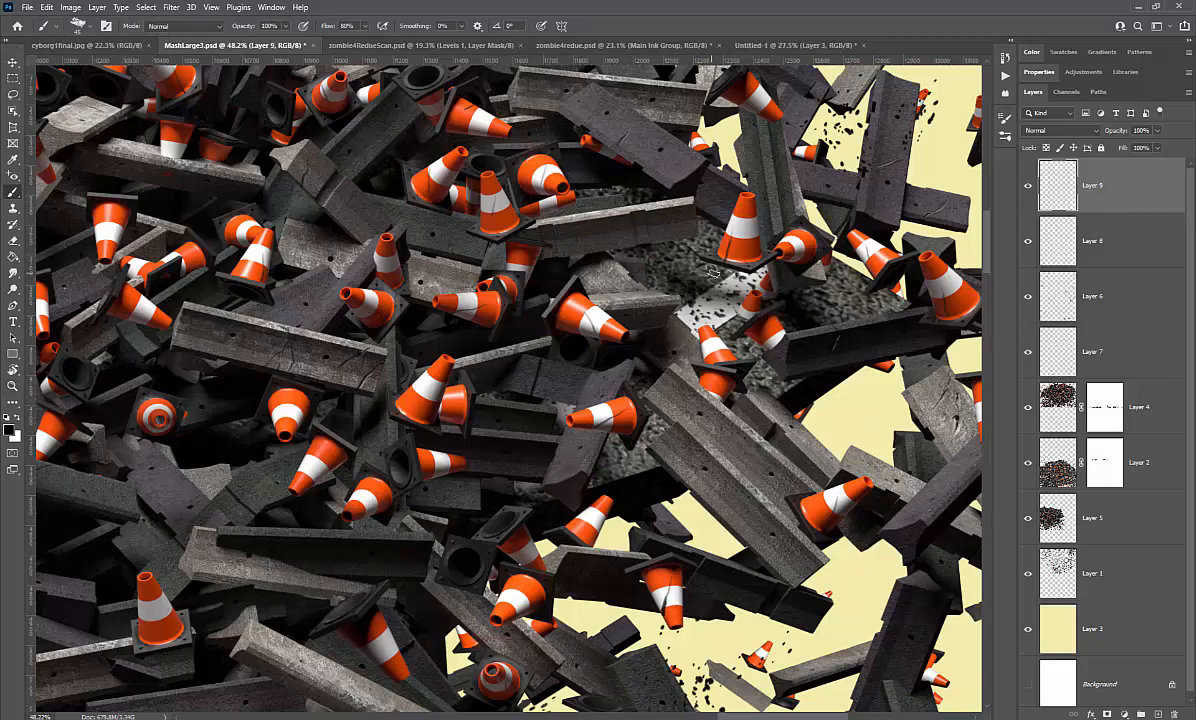
scroll(665, 254, "down", 1)
key("[")
key("[")
key("[")
key("[")
key("[")
key("[")
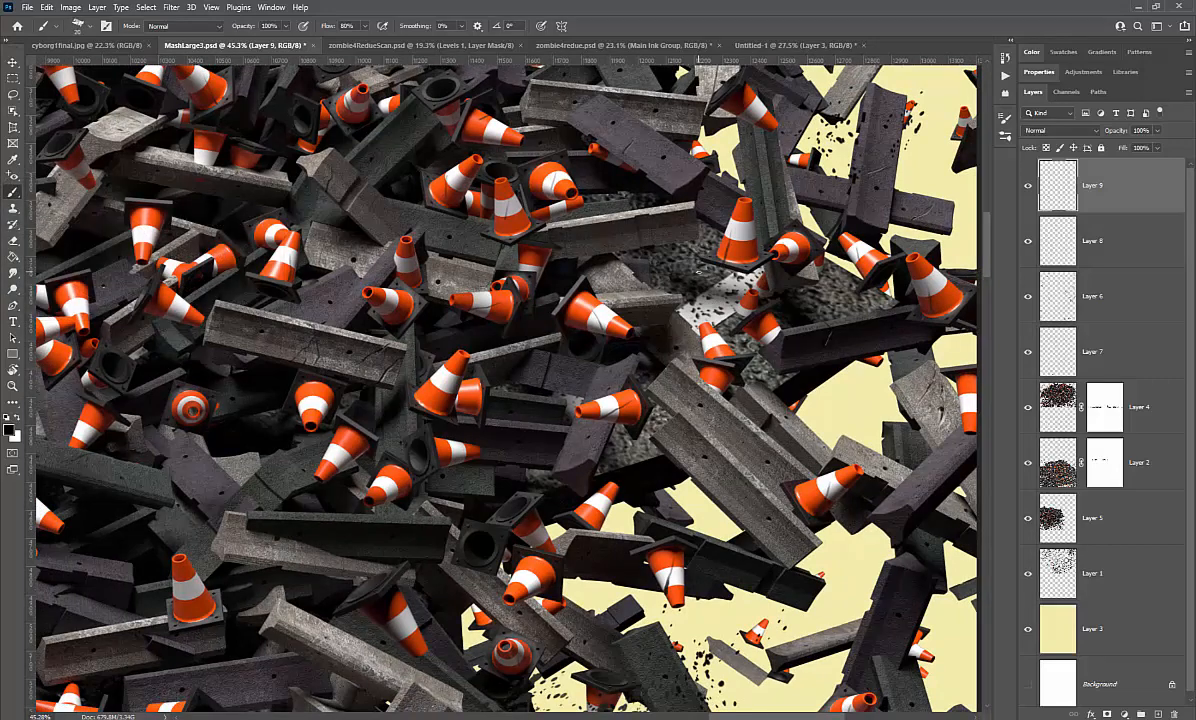
key("bracketright")
key("bracketright")
key("bracketright")
key("alt")
key("alt")
left_click(550, 308, "alt")
mouse_move(747, 326)
left_mouse_down()
mouse_move(765, 333)
mouse_move(679, 308)
left_mouse_up()
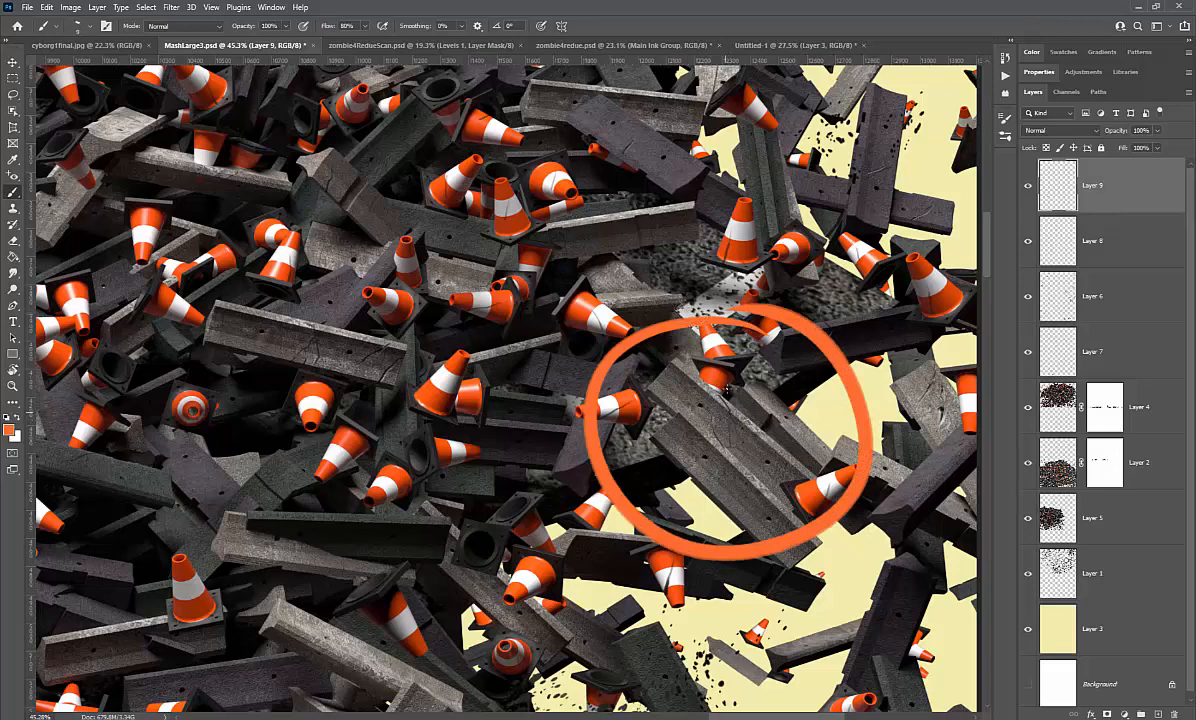
Step: Sample white from a cone's stripe as the foreground colour, then sample grey from the concrete barriers inside the orange ring
key("alt")
left_click(568, 318, "alt")
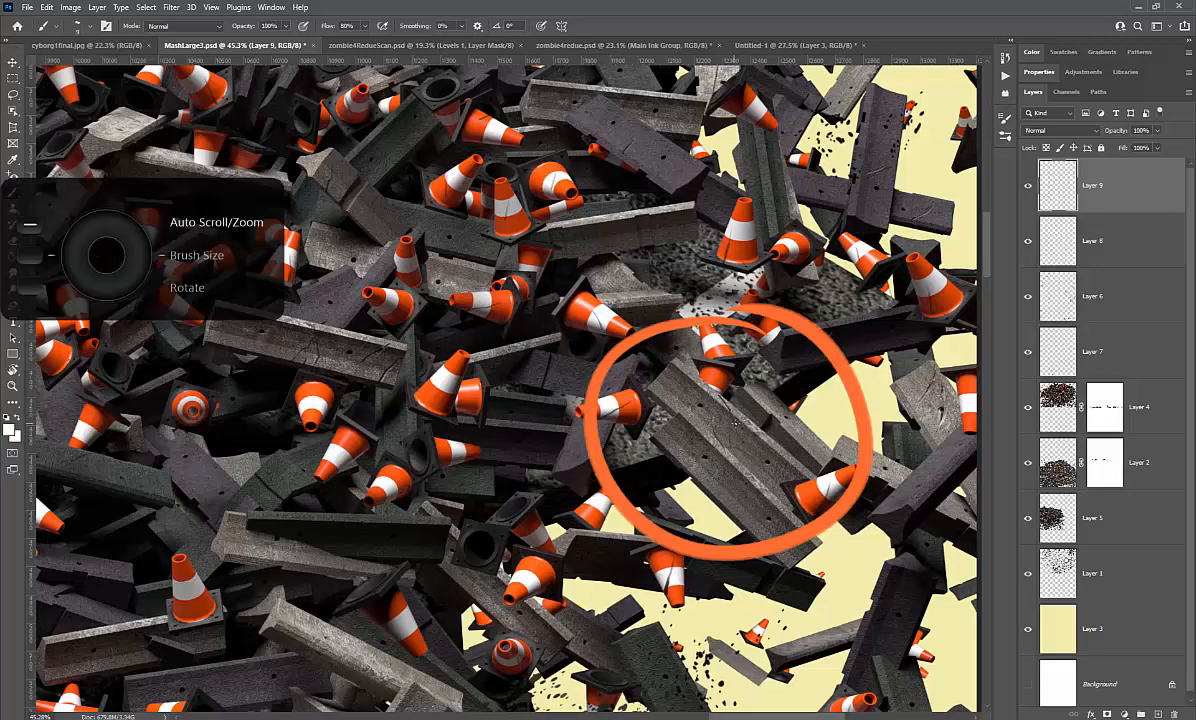
scroll(742, 421, "up", 1)
scroll(742, 421, "up", 3)
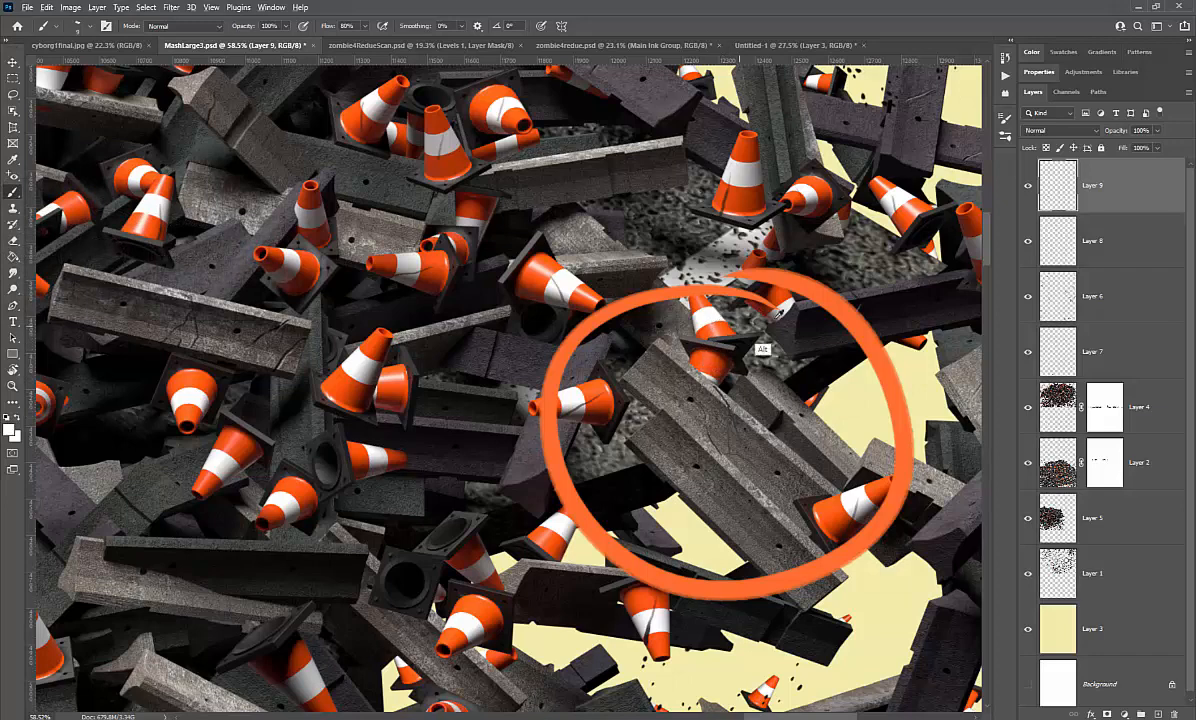
left_click(722, 365, "alt")
key("z")
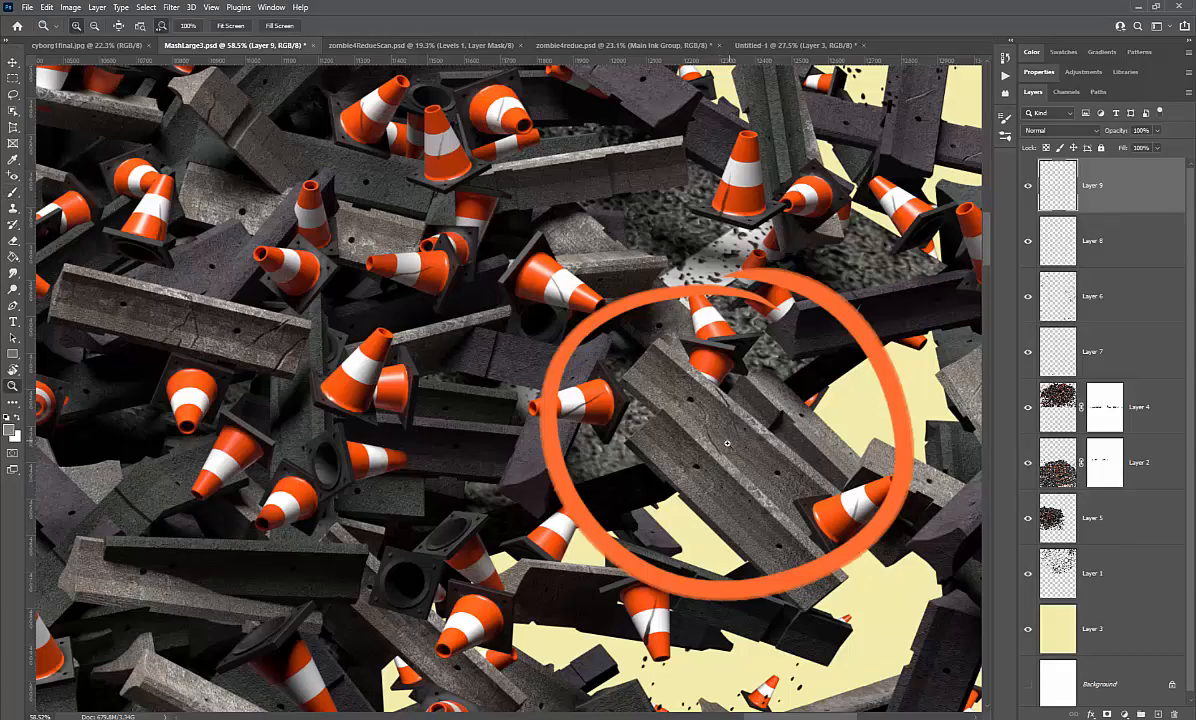
Step: Examine the cone and barrier pile in close-up and as a whole, then revisit the coloured zombie artwork
left_click_drag(727, 443, 608, 396)
left_click_drag(428, 543, 729, 345)
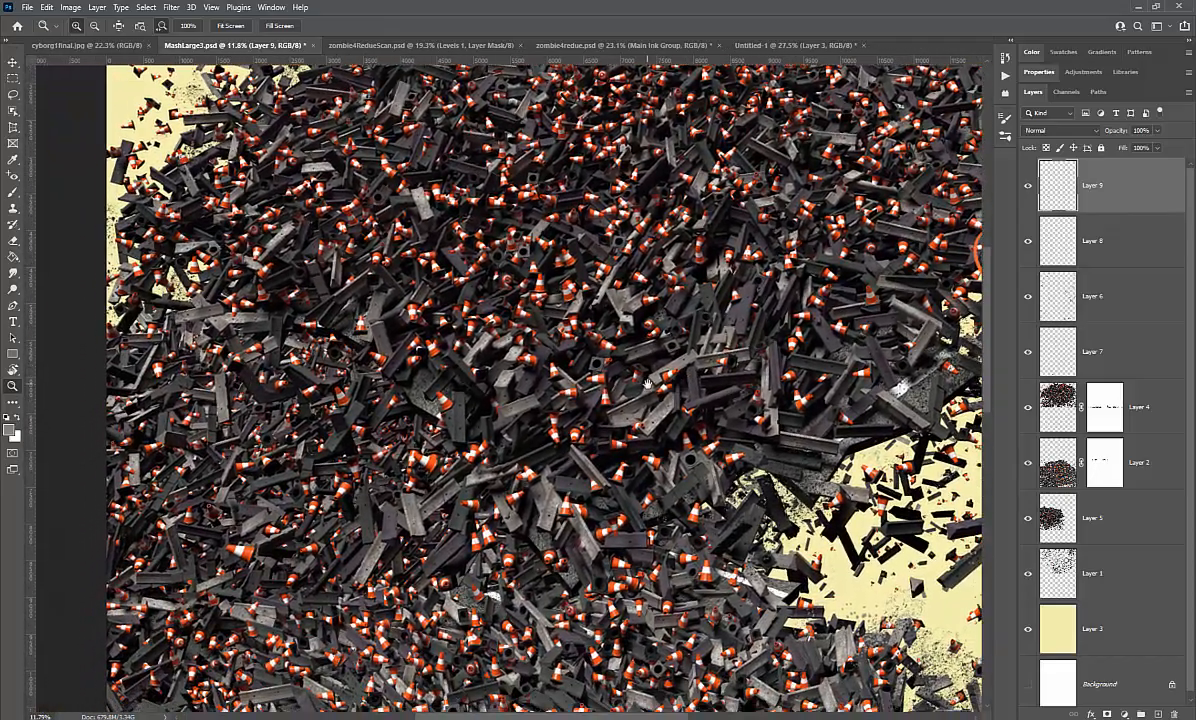
left_click_drag(436, 508, 535, 513)
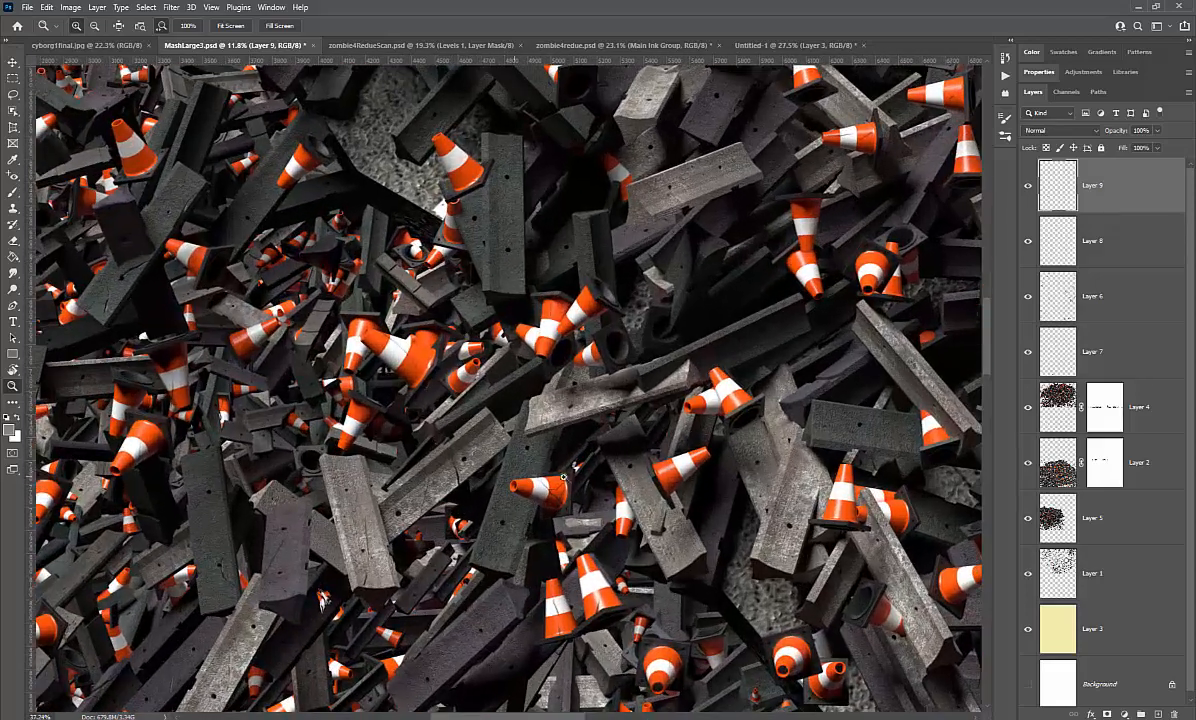
left_click_drag(649, 533, 496, 481)
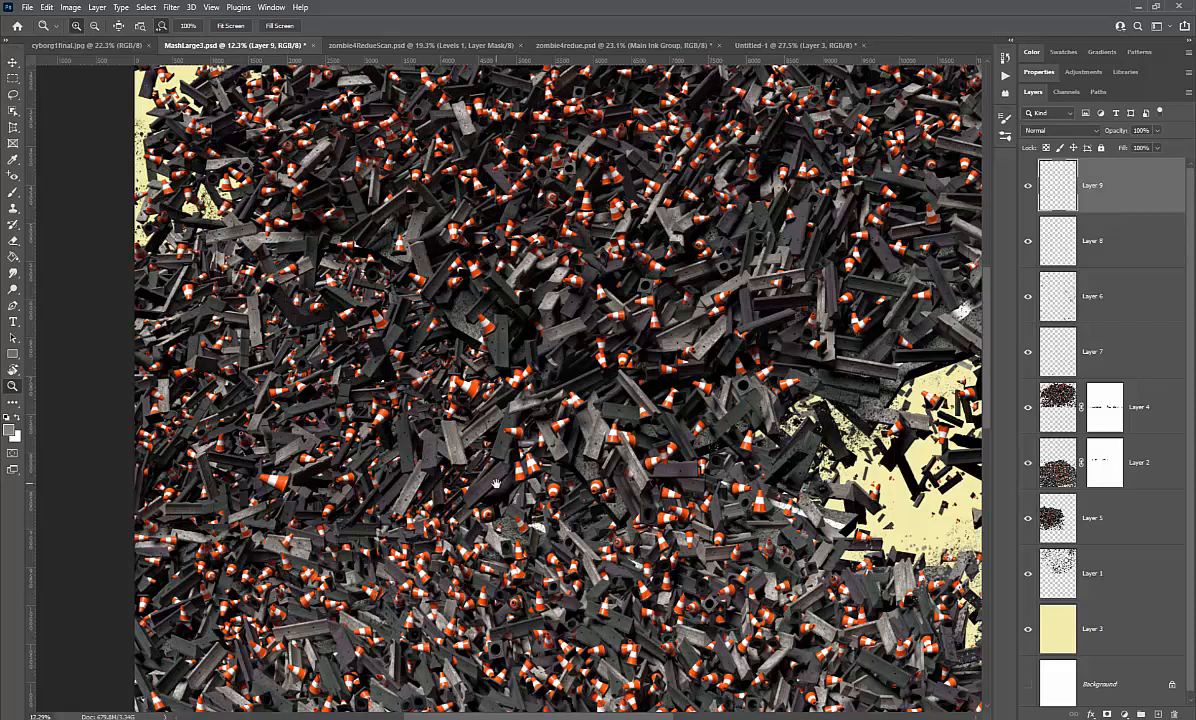
left_click(556, 44)
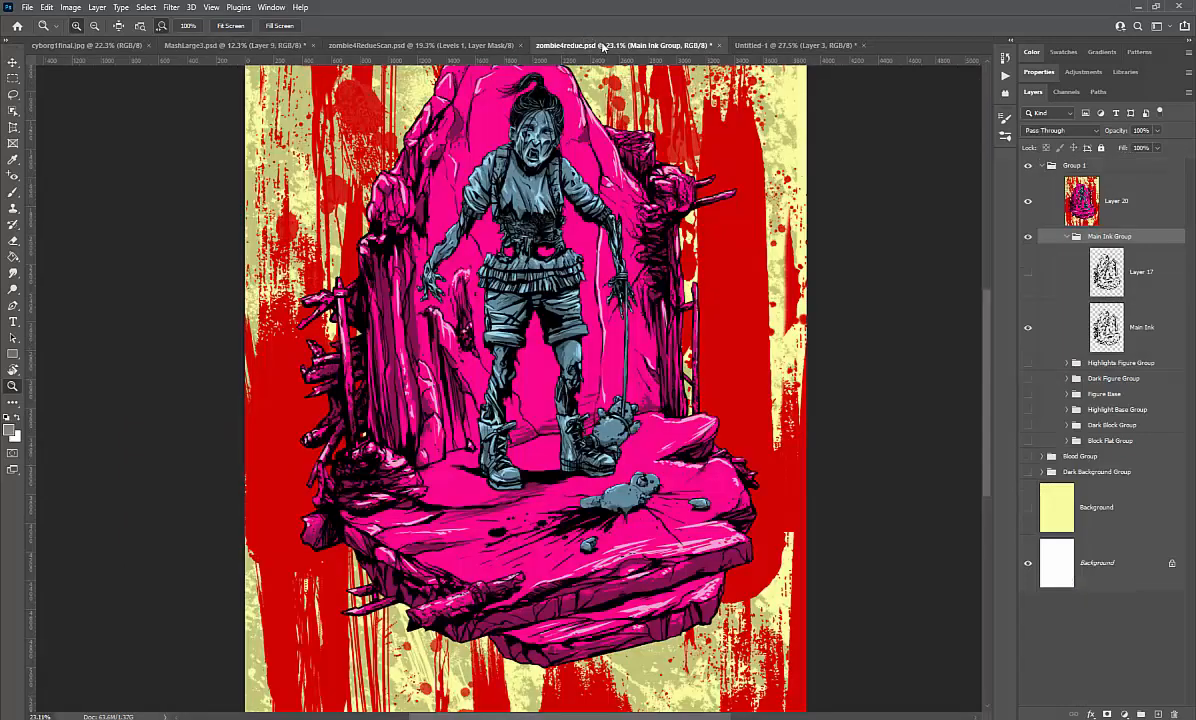
Step: In Untitled-1, ready the Brush with default black, and swap the visible stone column photo on Layer 1 for the crow photo on Layer 2
left_click(789, 45)
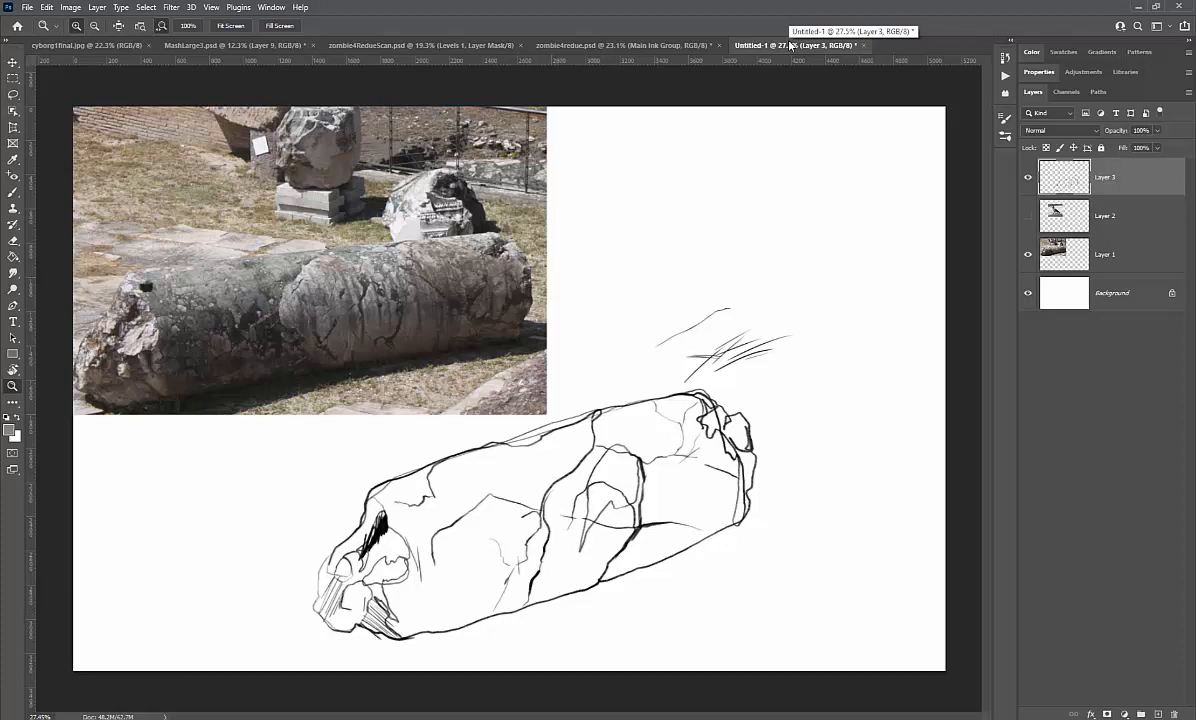
key("d")
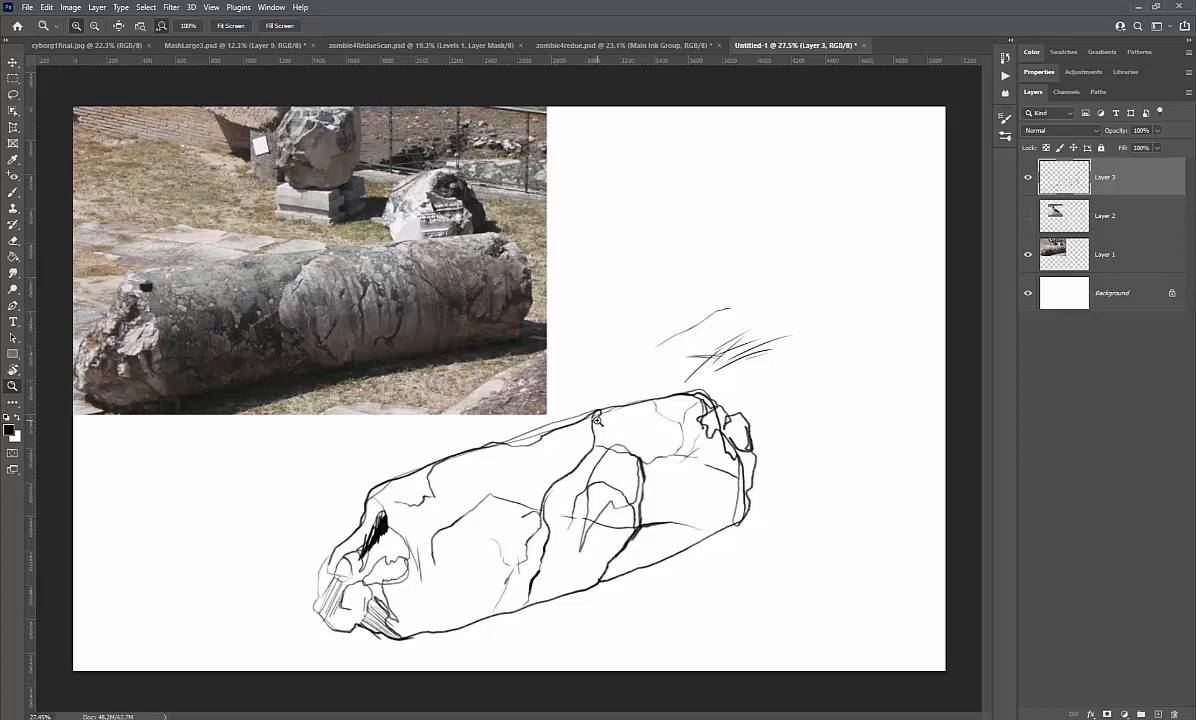
key("b")
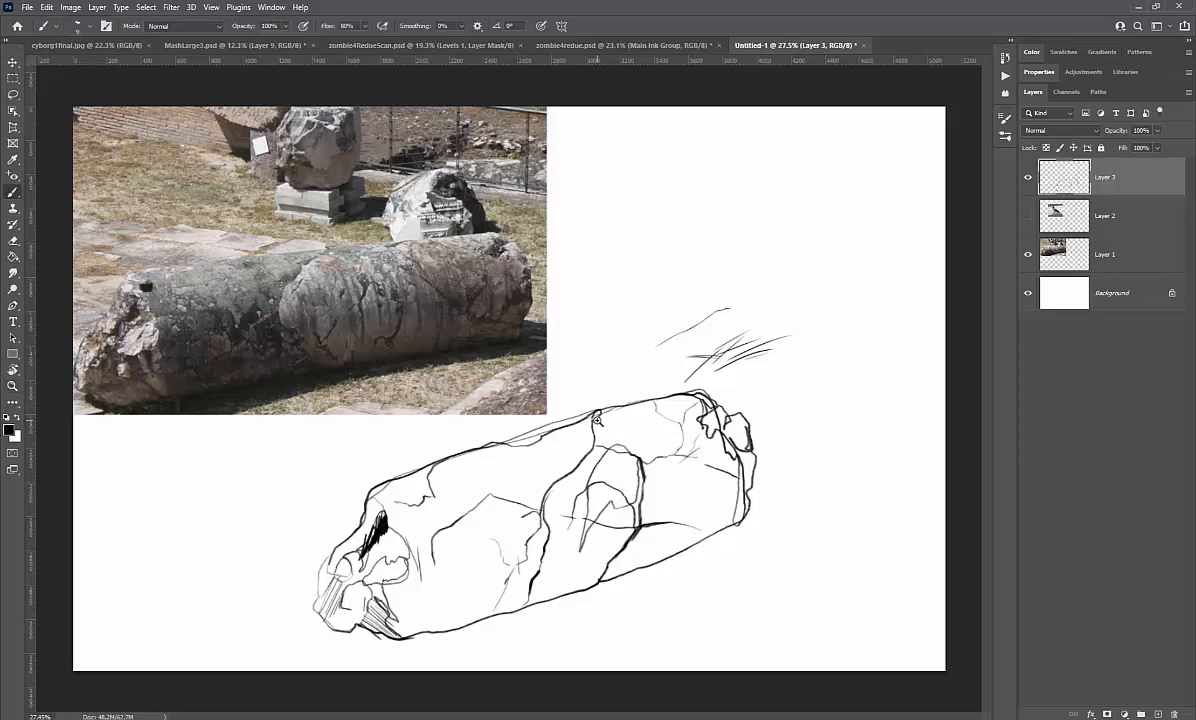
left_click(1027, 254)
left_click(1027, 215)
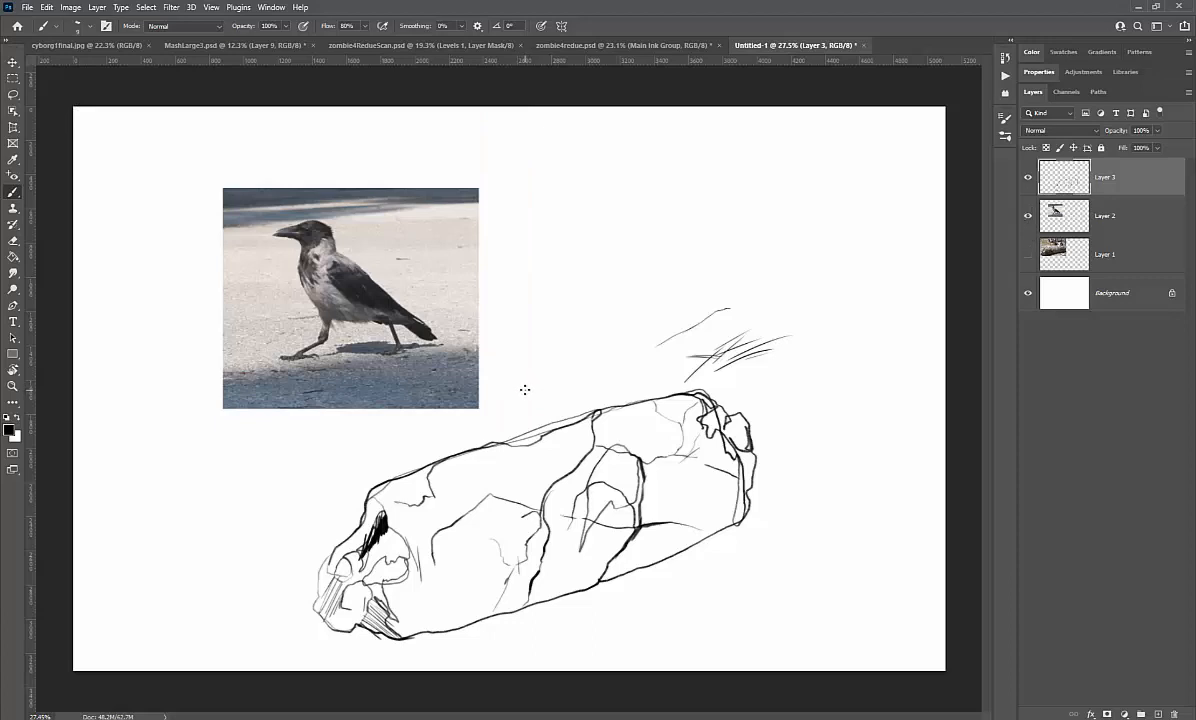
Step: Choose another brush preset and sketch the crow's head, breast and back in thin black lines on Layer 3, beside the photo
key("period")
key("period")
key("period")
left_click_drag(512, 361, 502, 367)
left_click_drag(494, 387, 508, 415)
left_click_drag(504, 402, 518, 436)
mouse_move(518, 368)
left_mouse_down()
mouse_move(584, 418)
mouse_move(615, 420)
left_mouse_up()
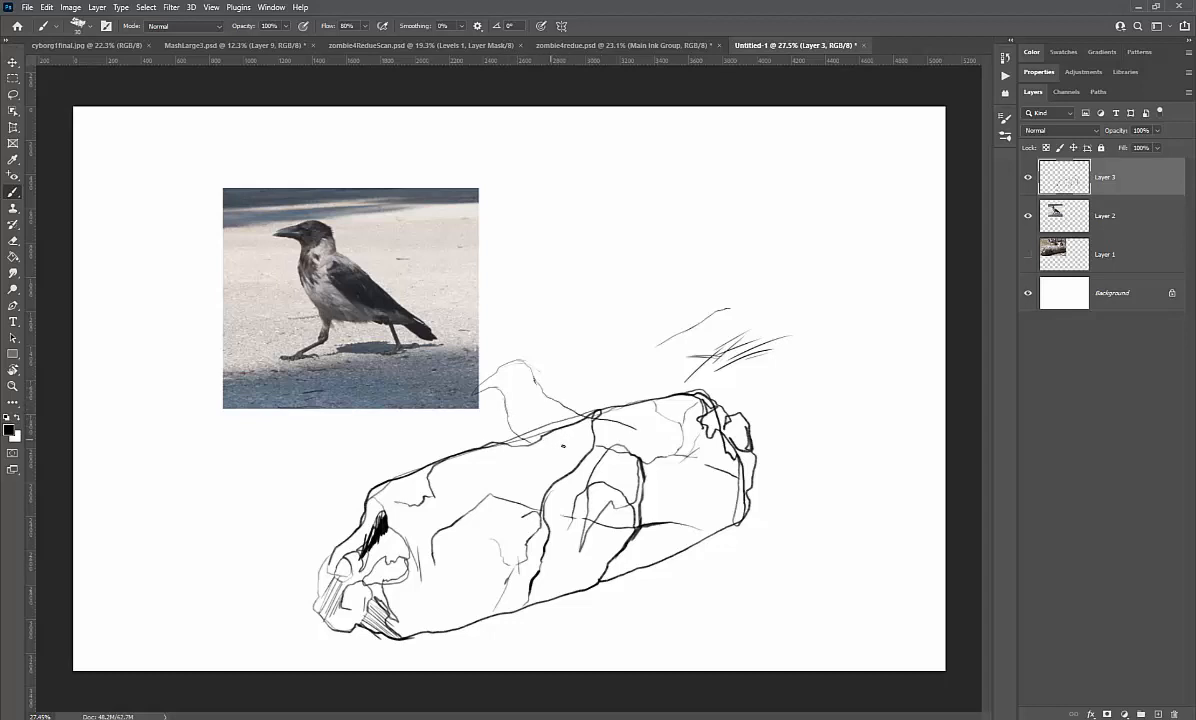